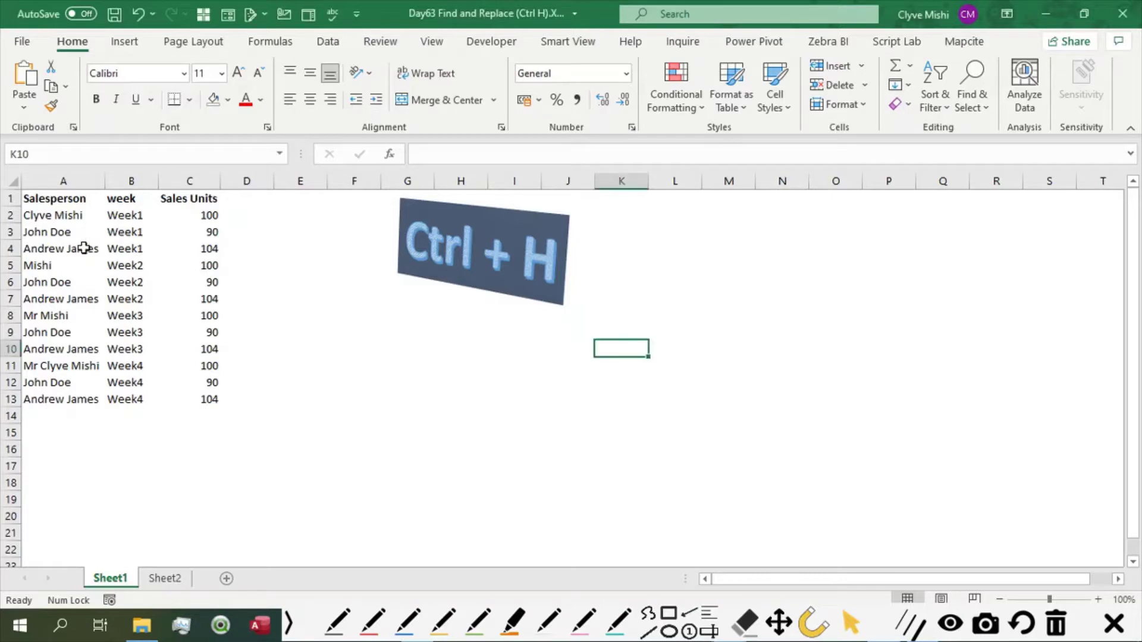
Select the four cells that hold the same salesperson's full name: A3, A6, A9 and A12.
{"action": "left_click", "coordinate": [44, 237]}
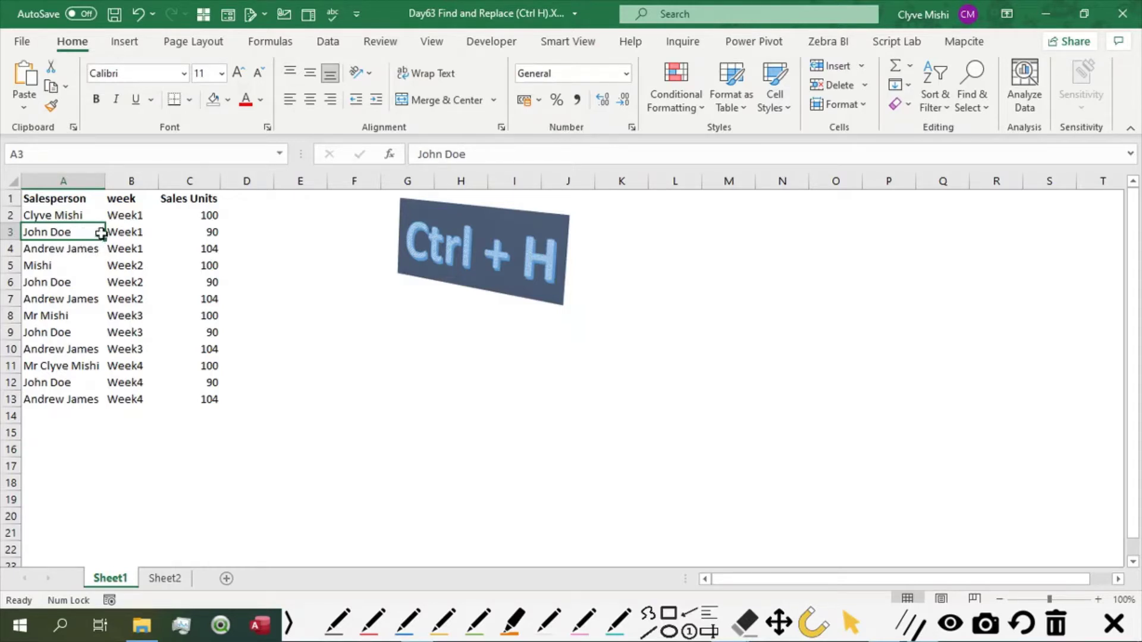
{"action": "left_click", "coordinate": [54, 282], "text": "ctrl"}
{"action": "left_click", "coordinate": [63, 334], "text": "ctrl"}
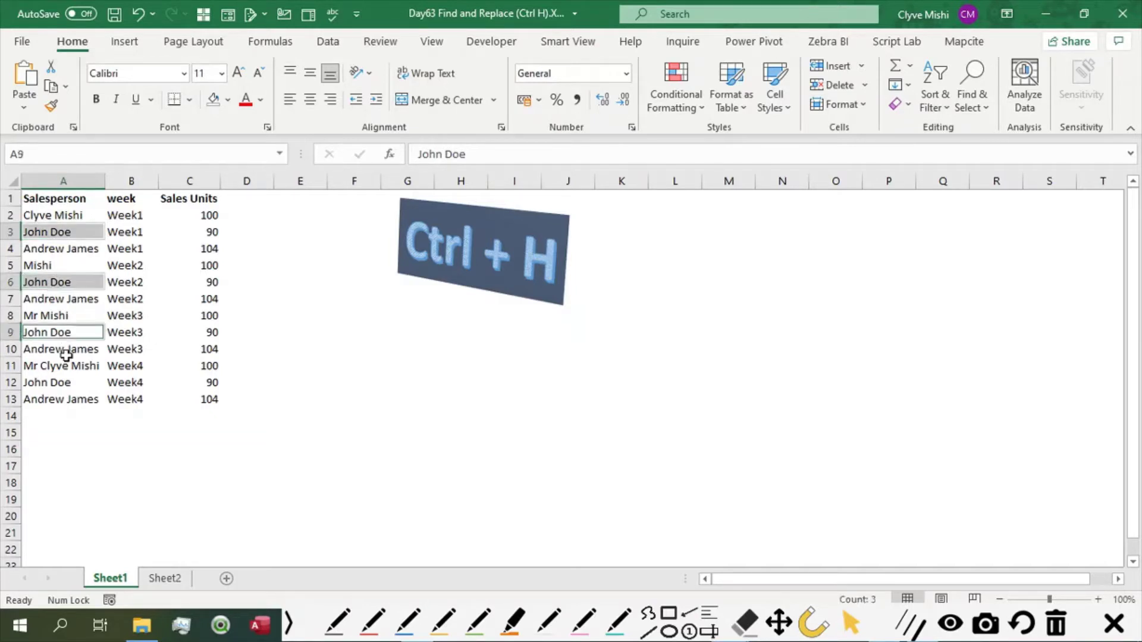
{"action": "left_click", "coordinate": [65, 383], "text": "ctrl"}
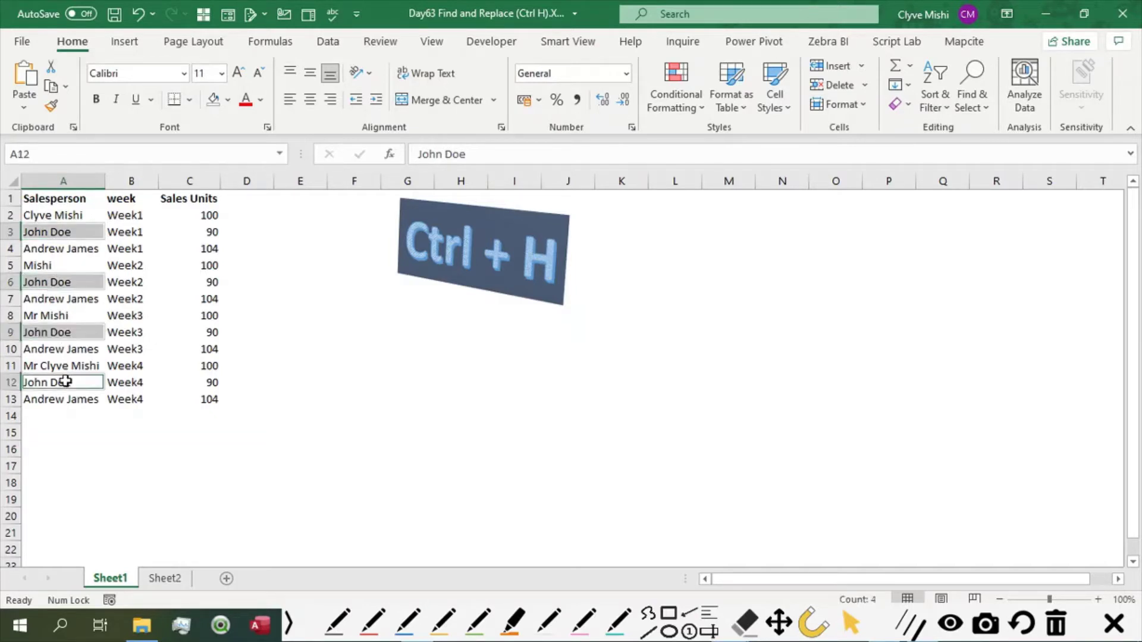
Overwrite the full name in cell A3 with the salesperson's surname only.
{"action": "left_click", "coordinate": [66, 238]}
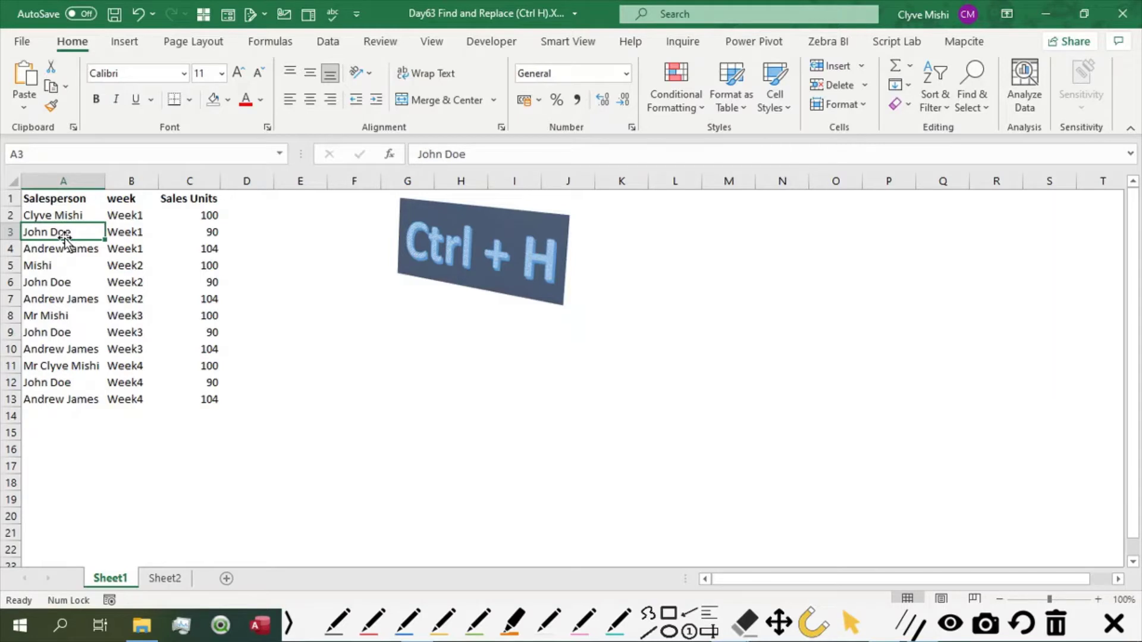
{"action": "type", "text": "Deo"}
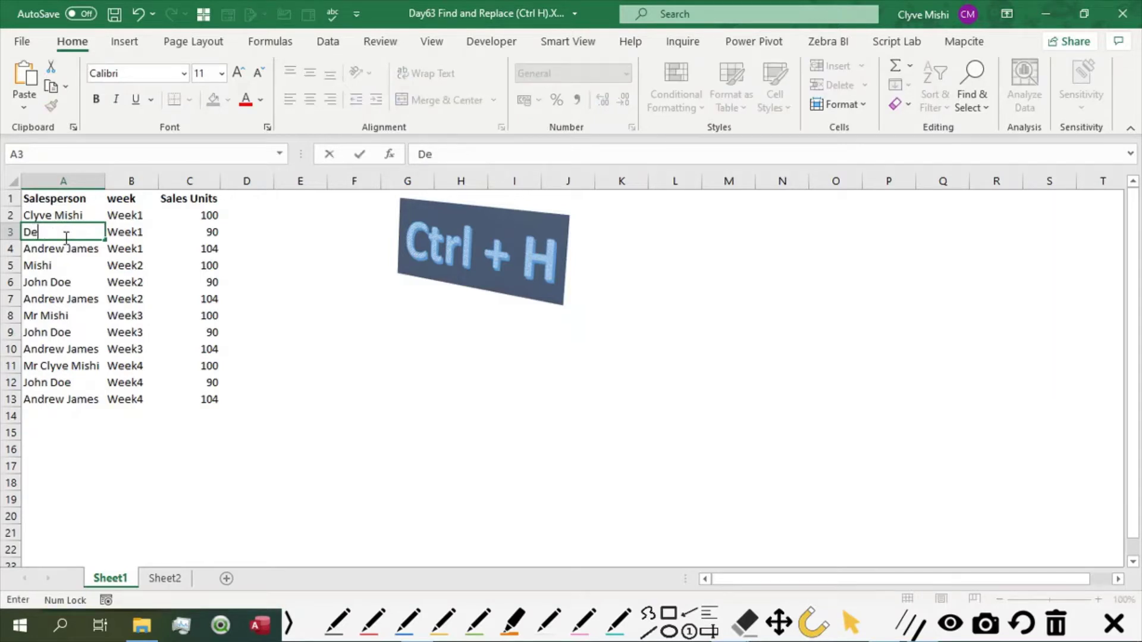
{"action": "key", "text": "Return"}
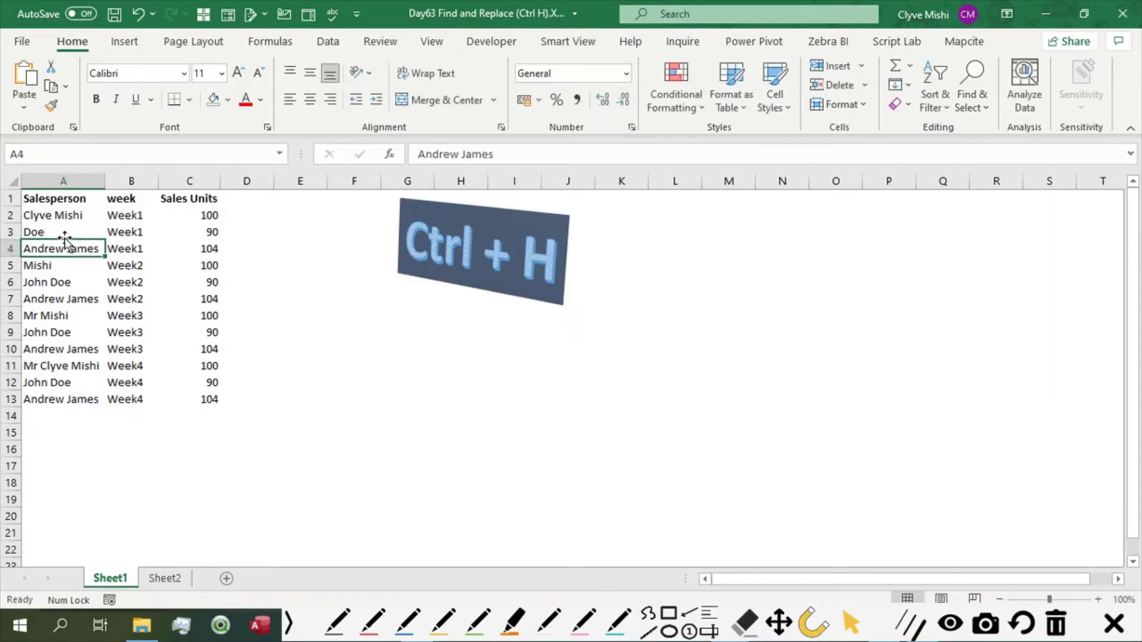
Compare how the salesperson names are written in column A, checking A2, A3, A4, A6, A9 and A12.
{"action": "left_click", "coordinate": [45, 233]}
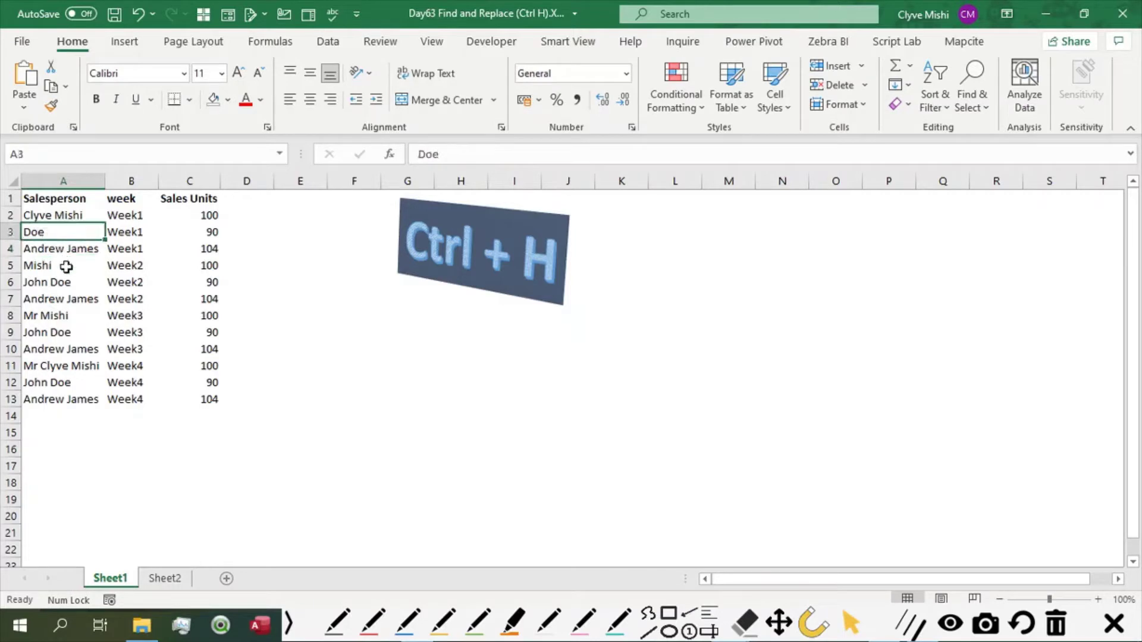
{"action": "left_click", "coordinate": [69, 283]}
{"action": "left_click", "coordinate": [64, 335]}
{"action": "left_click", "coordinate": [63, 384]}
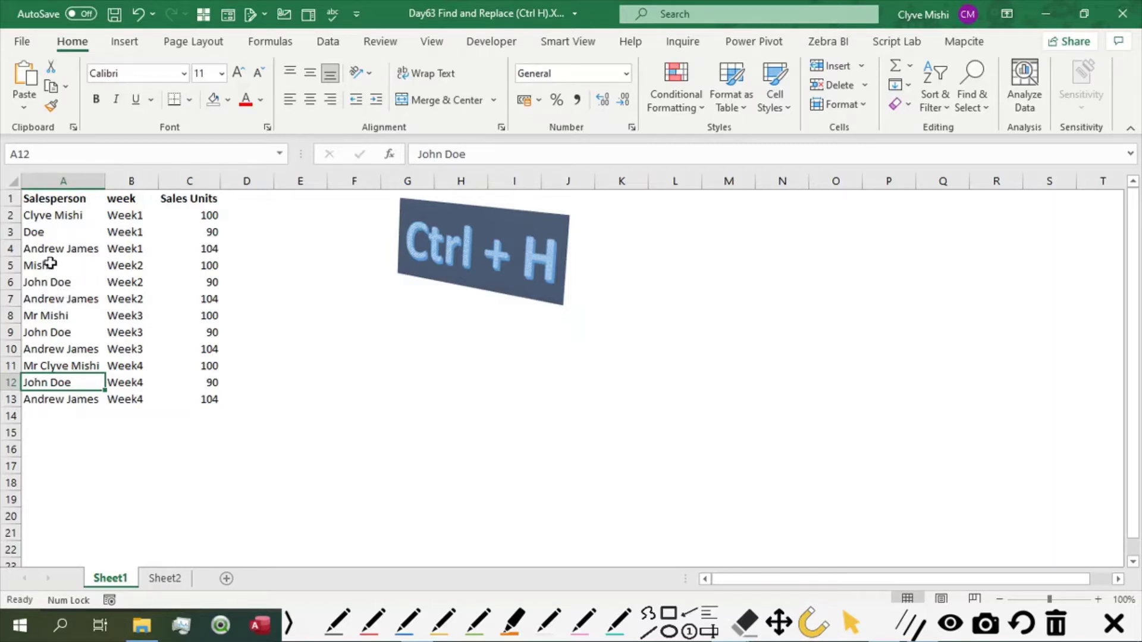
{"action": "left_click", "coordinate": [56, 232]}
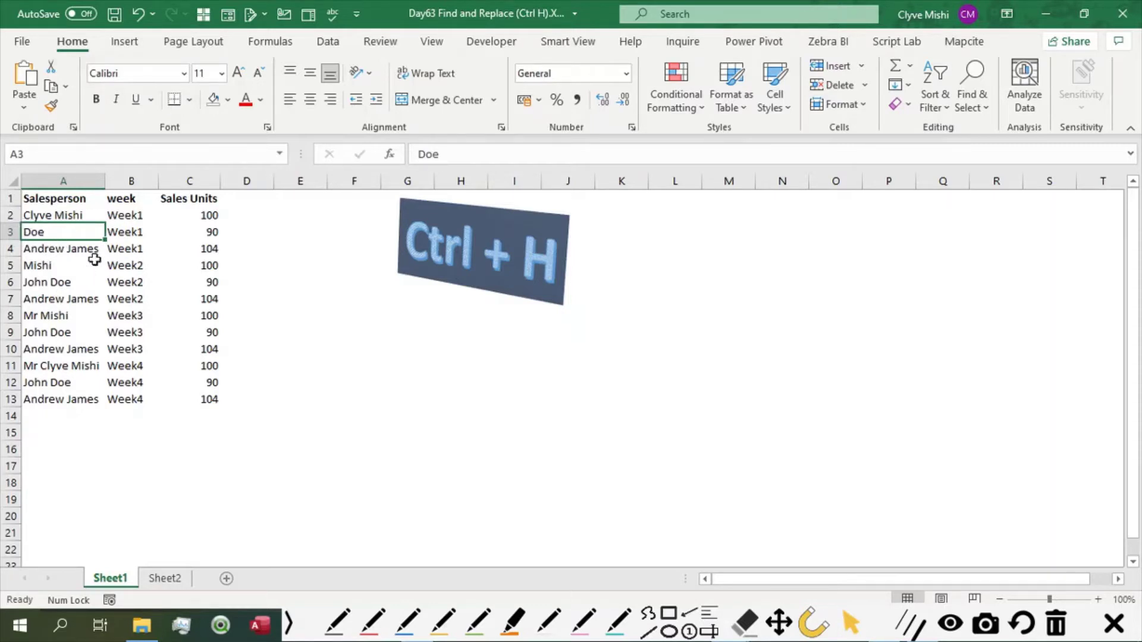
{"action": "left_click", "coordinate": [62, 216]}
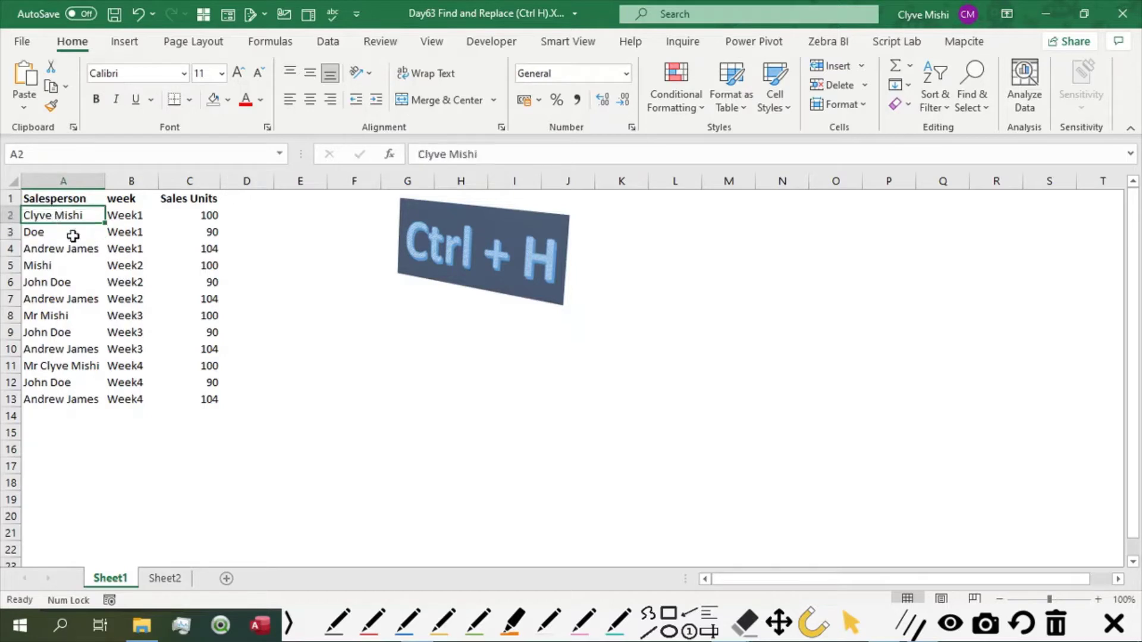
{"action": "double_click", "coordinate": [77, 248]}
{"action": "left_click", "coordinate": [62, 215]}
{"action": "double_click", "coordinate": [87, 248]}
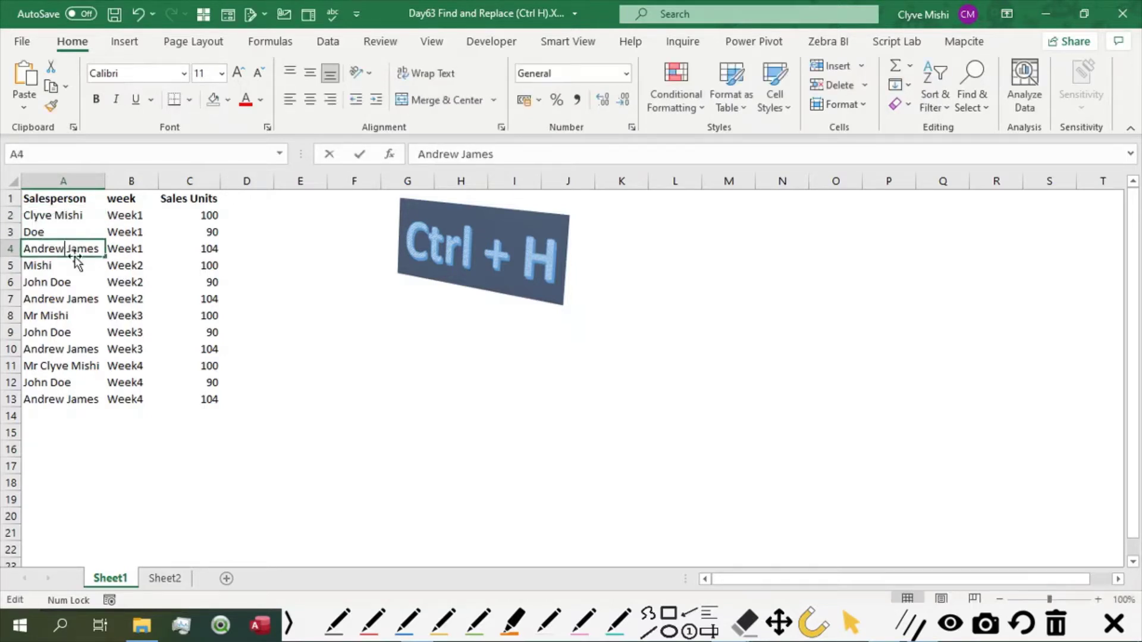
{"action": "left_click", "coordinate": [63, 217]}
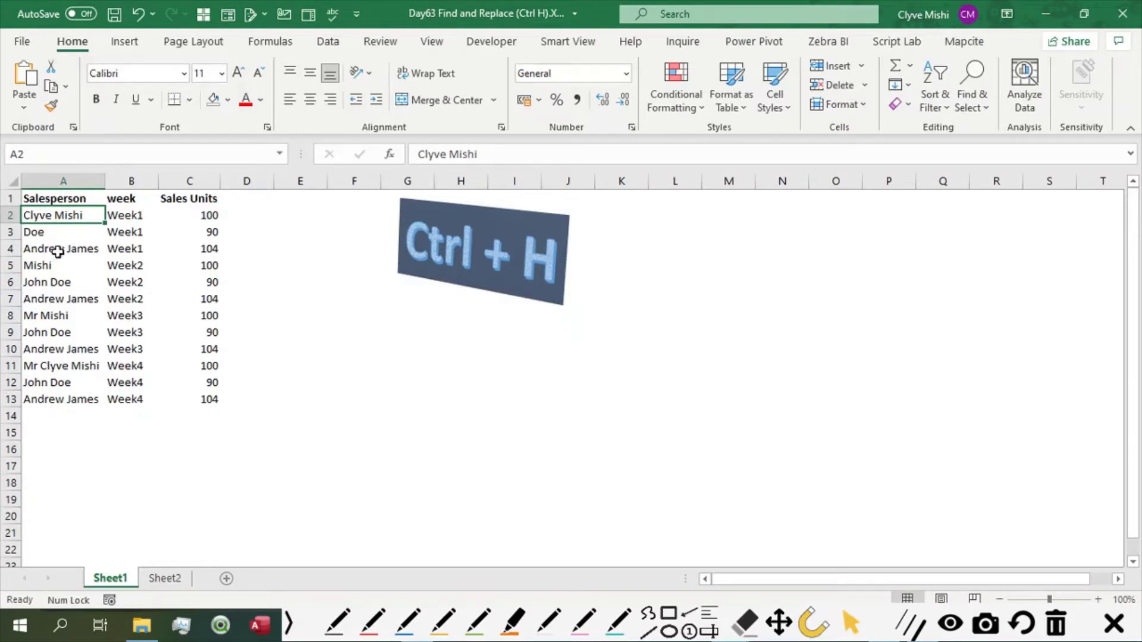
{"action": "left_click", "coordinate": [56, 228]}
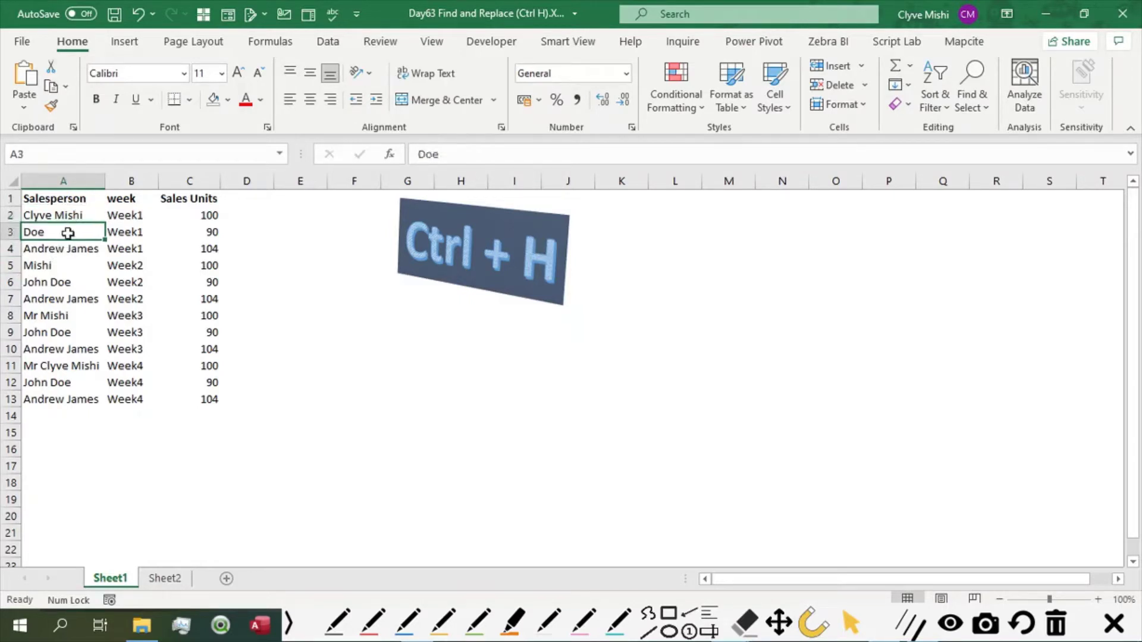
{"action": "left_click", "coordinate": [86, 248]}
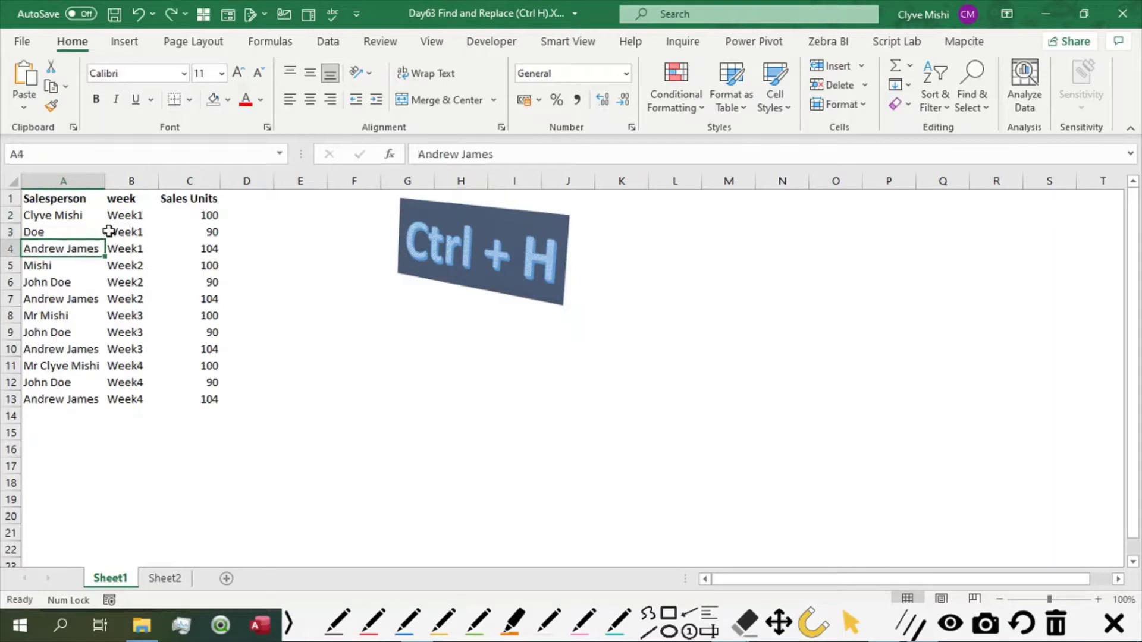
Undo the manual name edit in cell A3.
{"action": "key", "text": "ctrl+z"}
{"action": "left_click", "coordinate": [57, 236]}
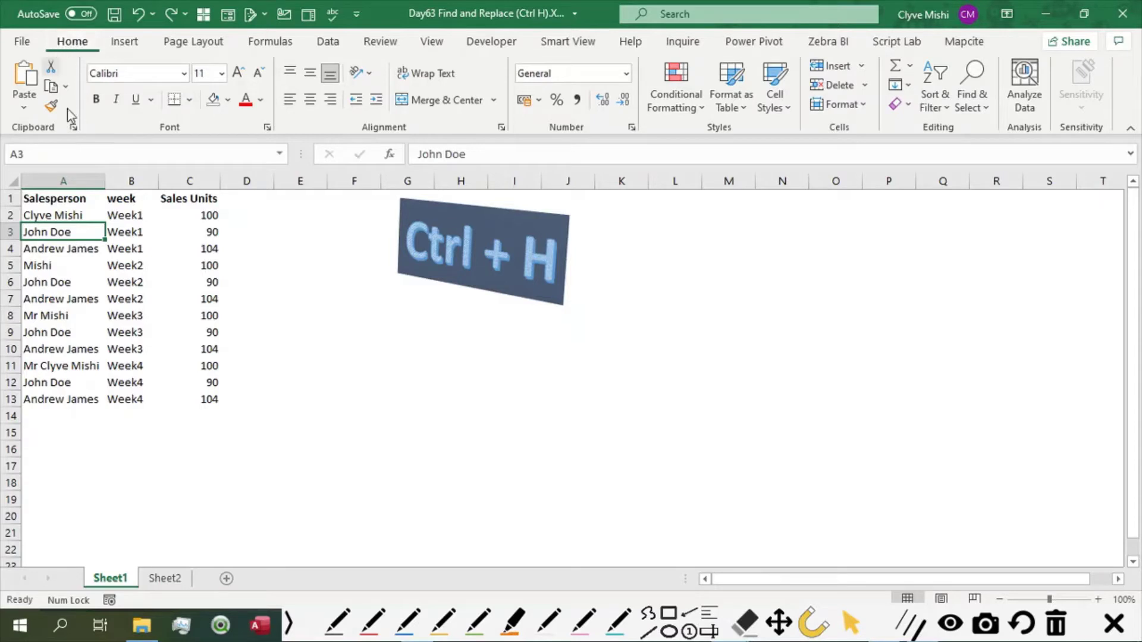
{"action": "left_click", "coordinate": [986, 113]}
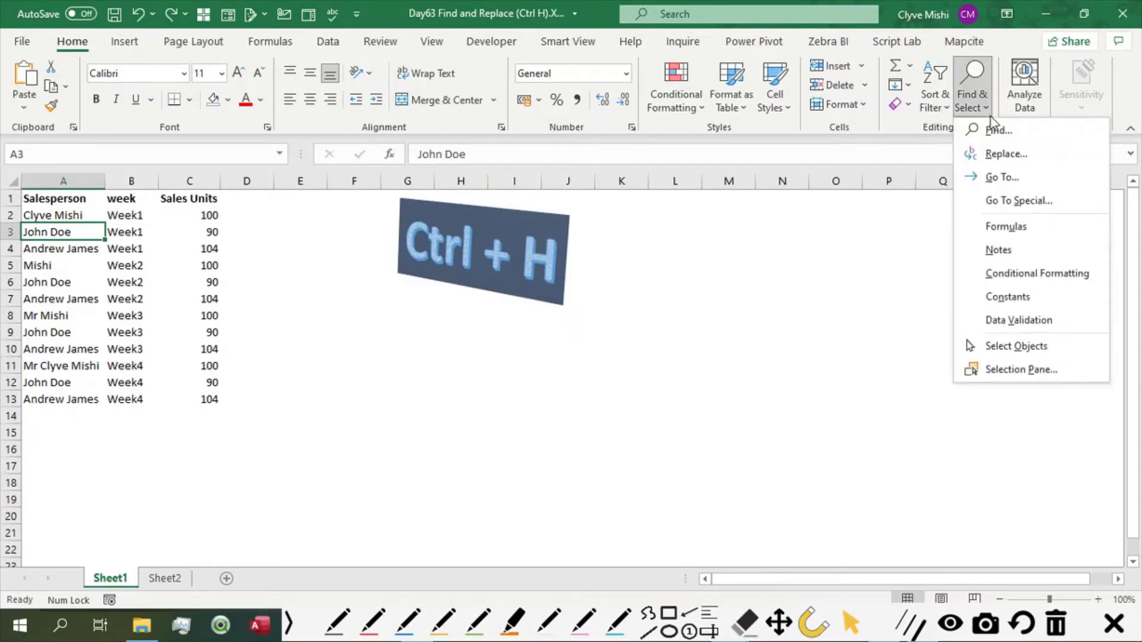
{"action": "left_click", "coordinate": [1005, 154]}
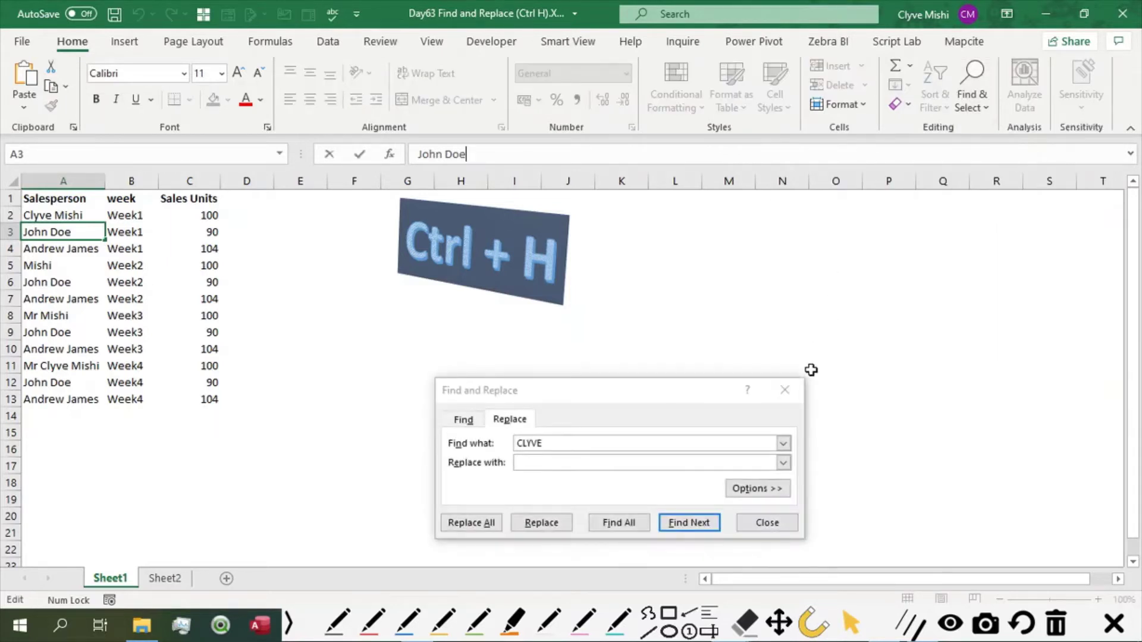
{"action": "left_click", "coordinate": [785, 390]}
Replace every occurrence of the first name in A3, including its trailing space, with nothing on Sheet1 using Find and Replace.
{"action": "left_click", "coordinate": [128, 232]}
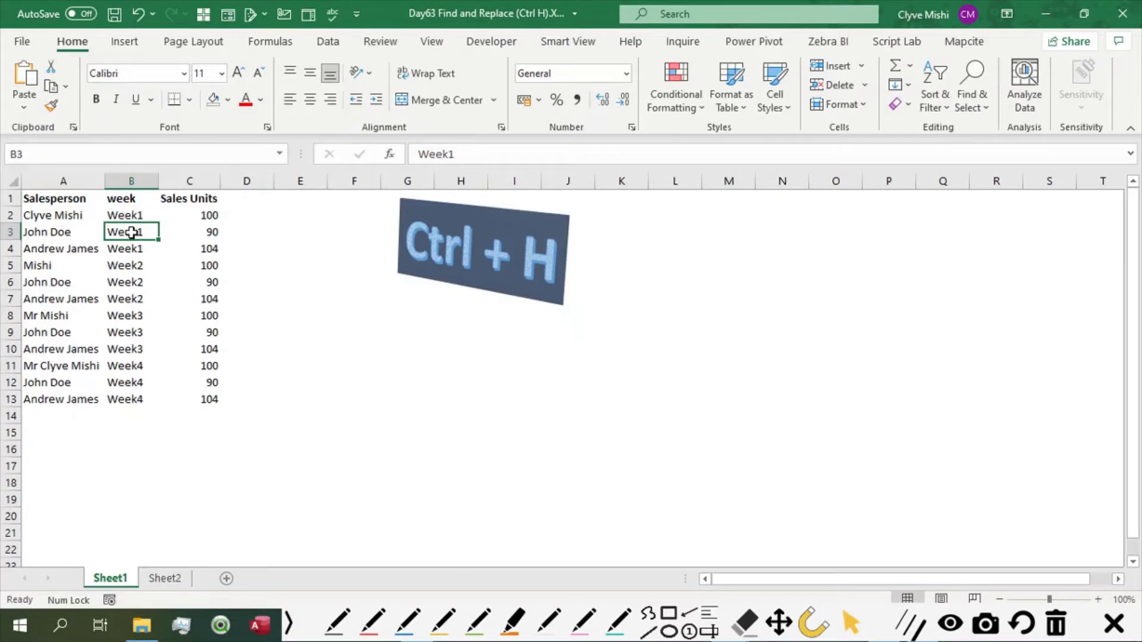
{"action": "key", "text": "ctrl+h"}
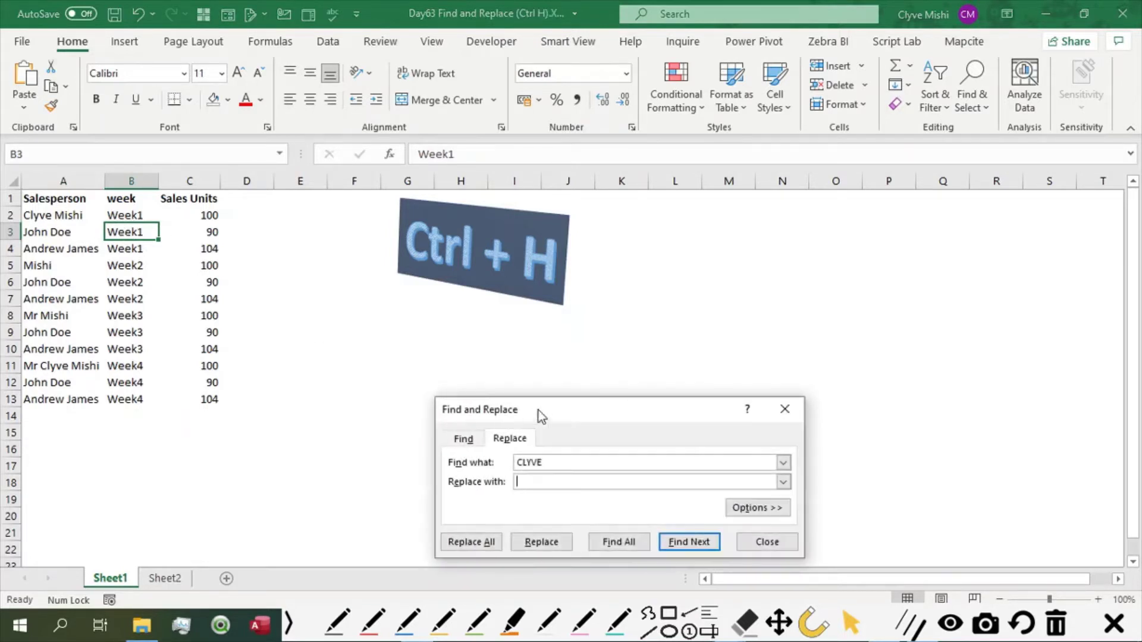
{"action": "left_click", "coordinate": [506, 379]}
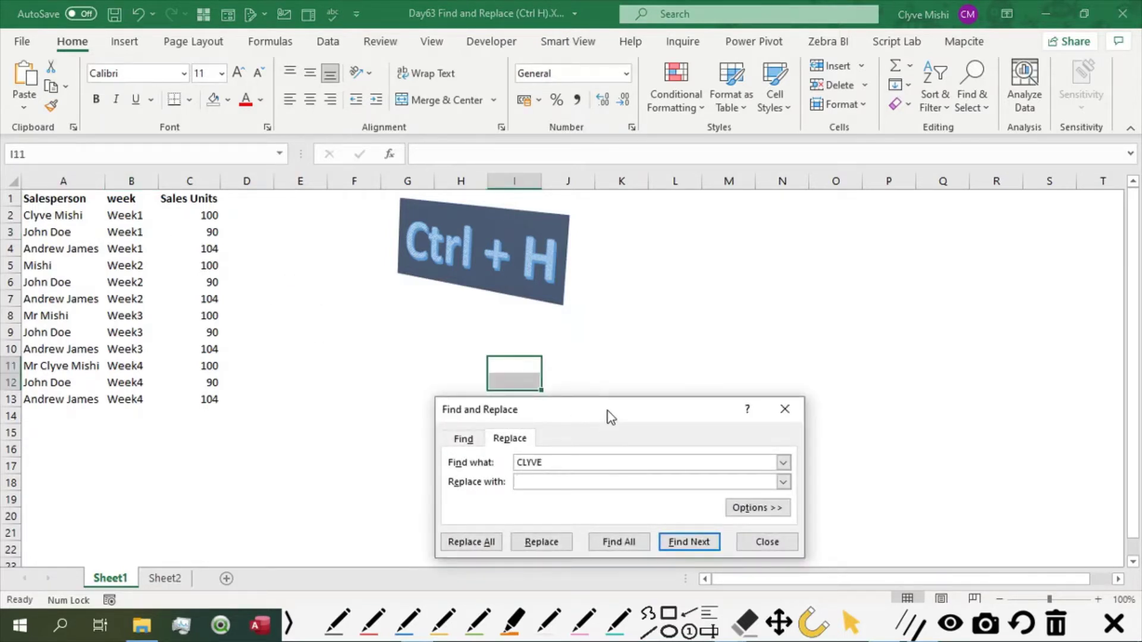
{"action": "left_click_drag", "start_coordinate": [610, 416], "coordinate": [469, 250]}
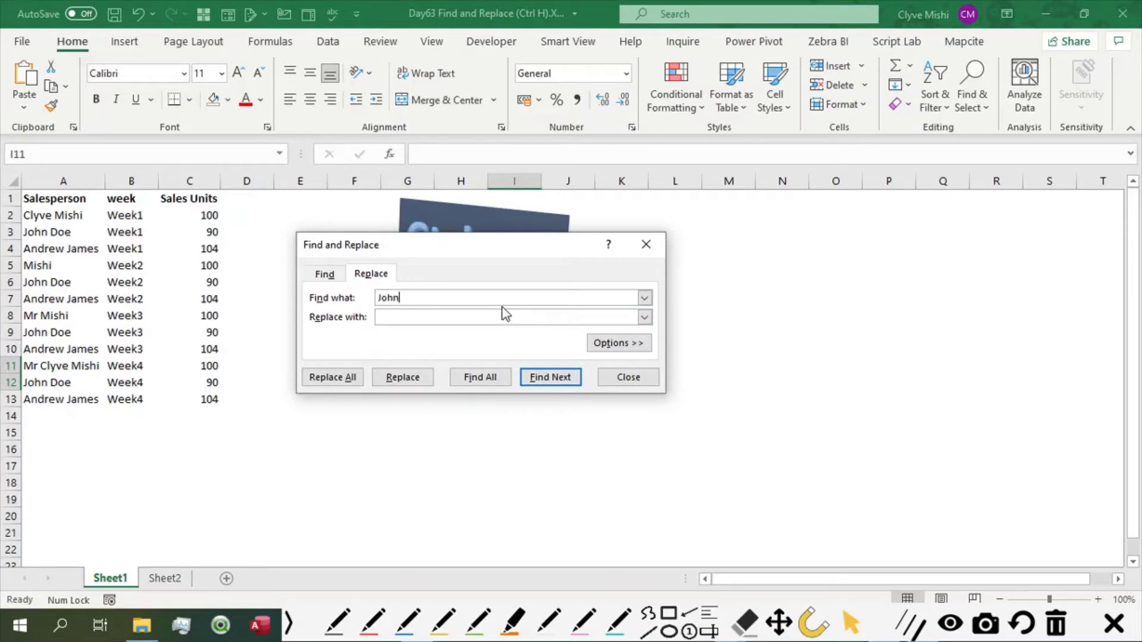
{"action": "left_click", "coordinate": [436, 318]}
{"action": "type", "text": "Doe"}
{"action": "left_click", "coordinate": [437, 298]}
{"action": "left_click", "coordinate": [410, 318]}
{"action": "left_click", "coordinate": [355, 386]}
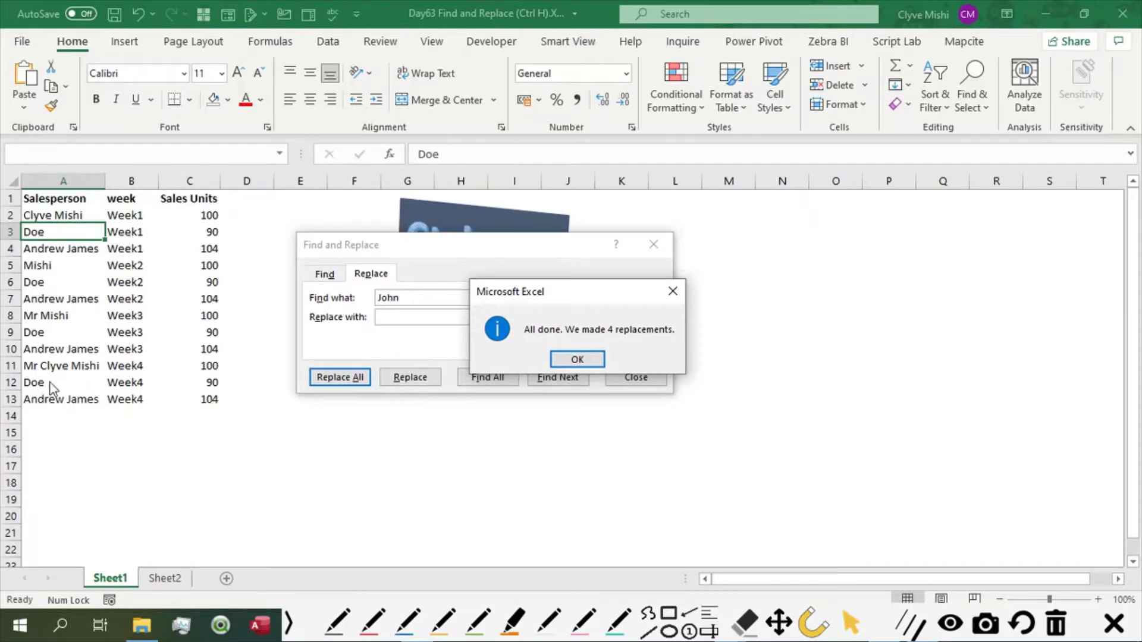
{"action": "left_click", "coordinate": [671, 292]}
Replace all occurrences of the same first name with nothing across the whole Workbook, and check the outcome on Sheet2.
{"action": "left_click", "coordinate": [409, 302]}
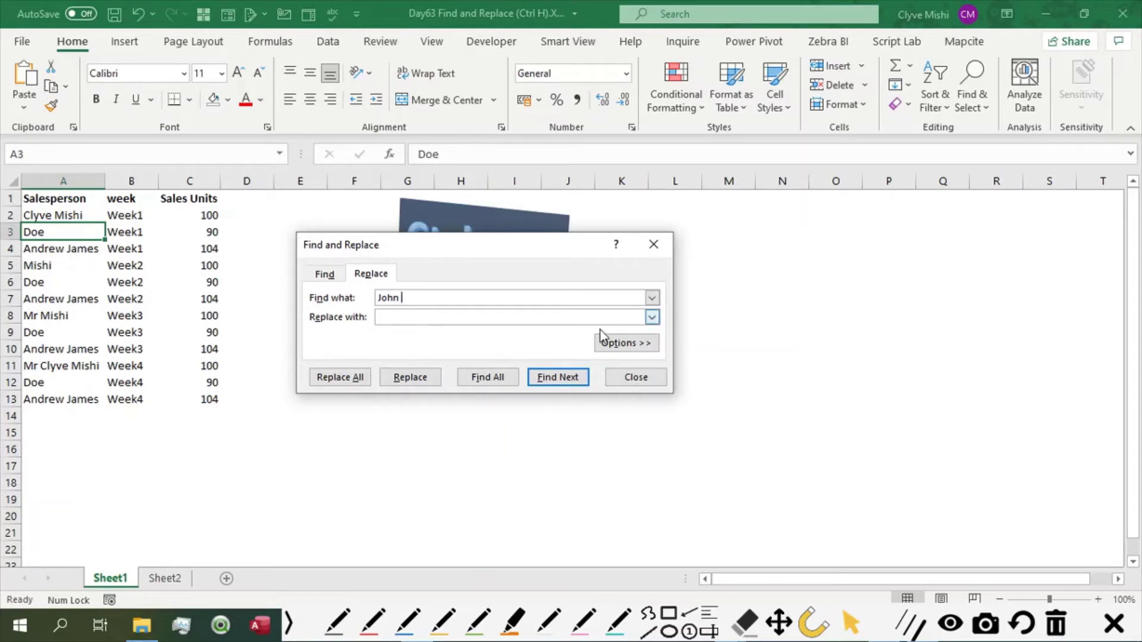
{"action": "left_click", "coordinate": [623, 346]}
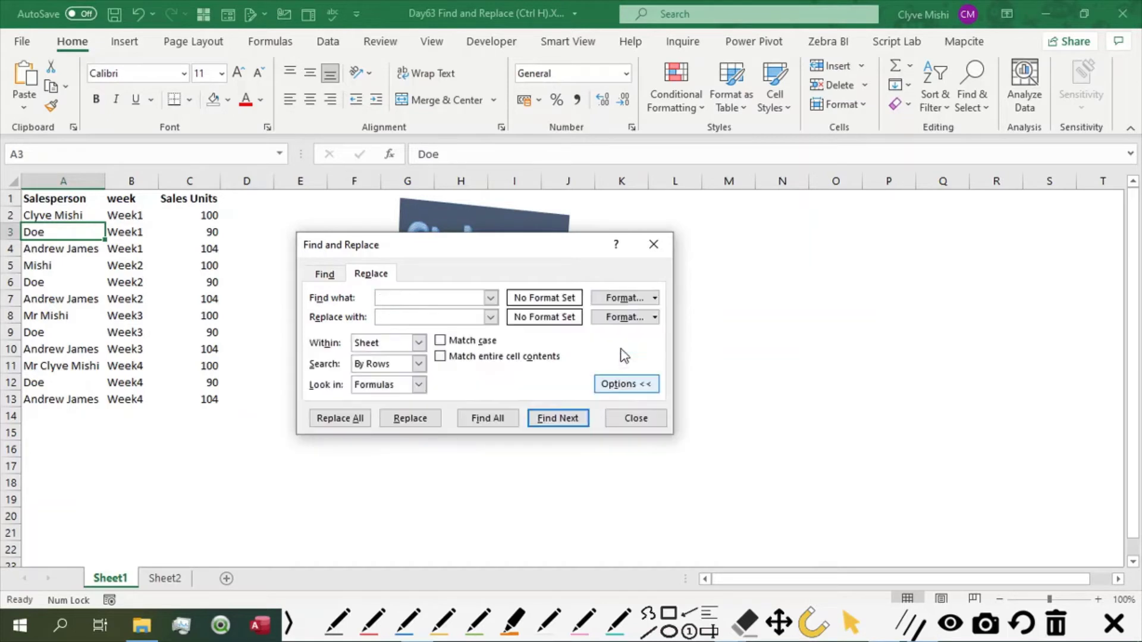
{"action": "type", "text": "John"}
{"action": "key", "text": "Tab"}
{"action": "left_click", "coordinate": [419, 348]}
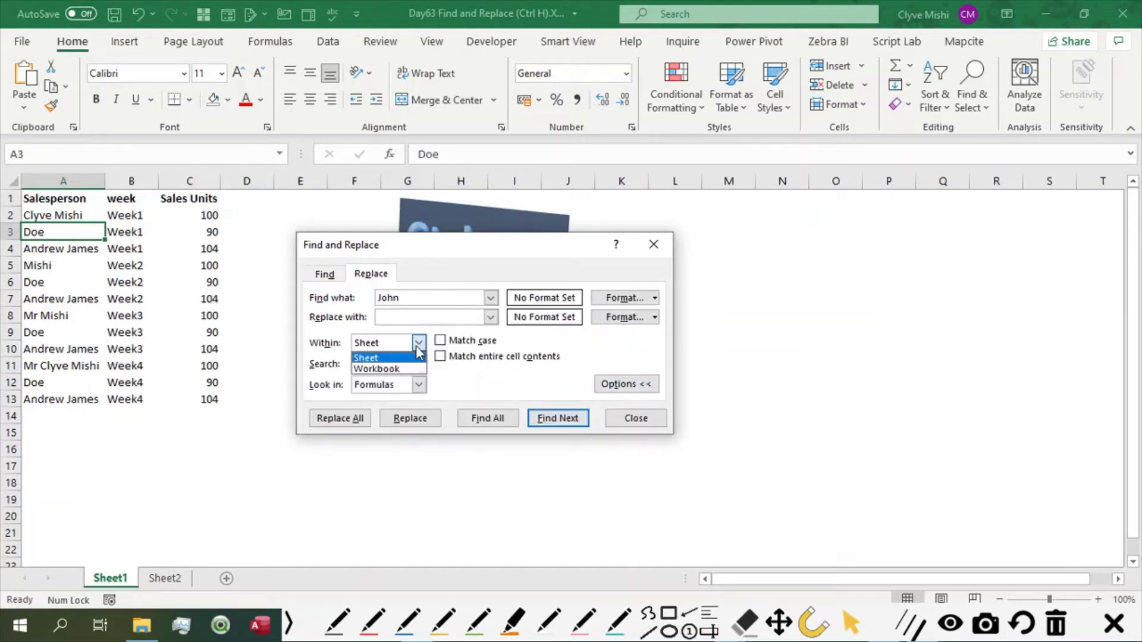
{"action": "left_click", "coordinate": [385, 370]}
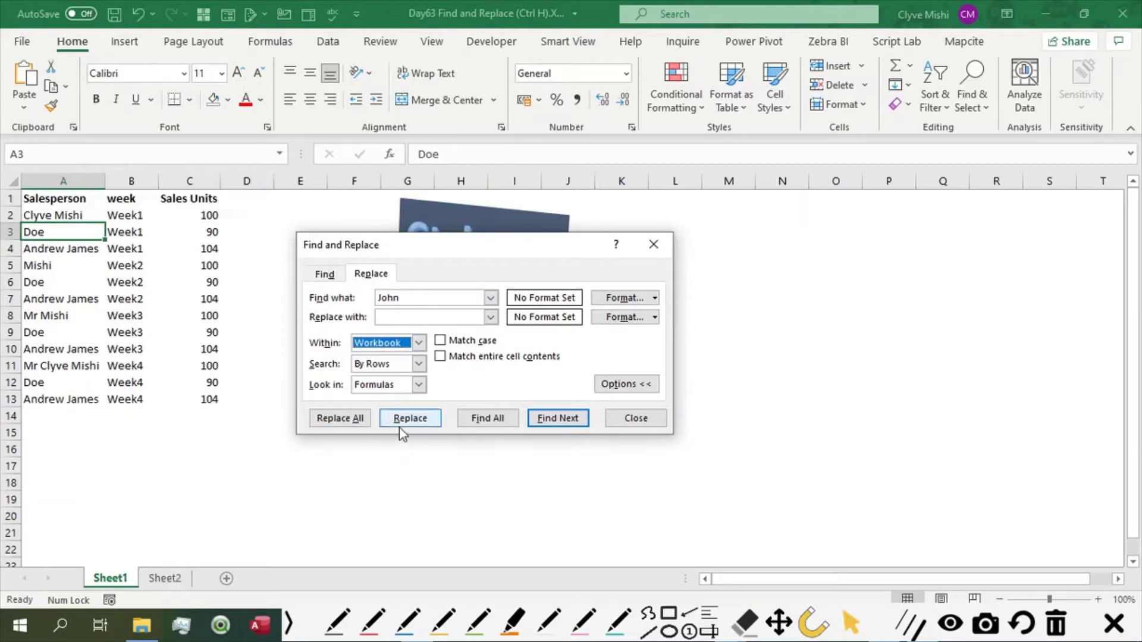
{"action": "left_click", "coordinate": [333, 420]}
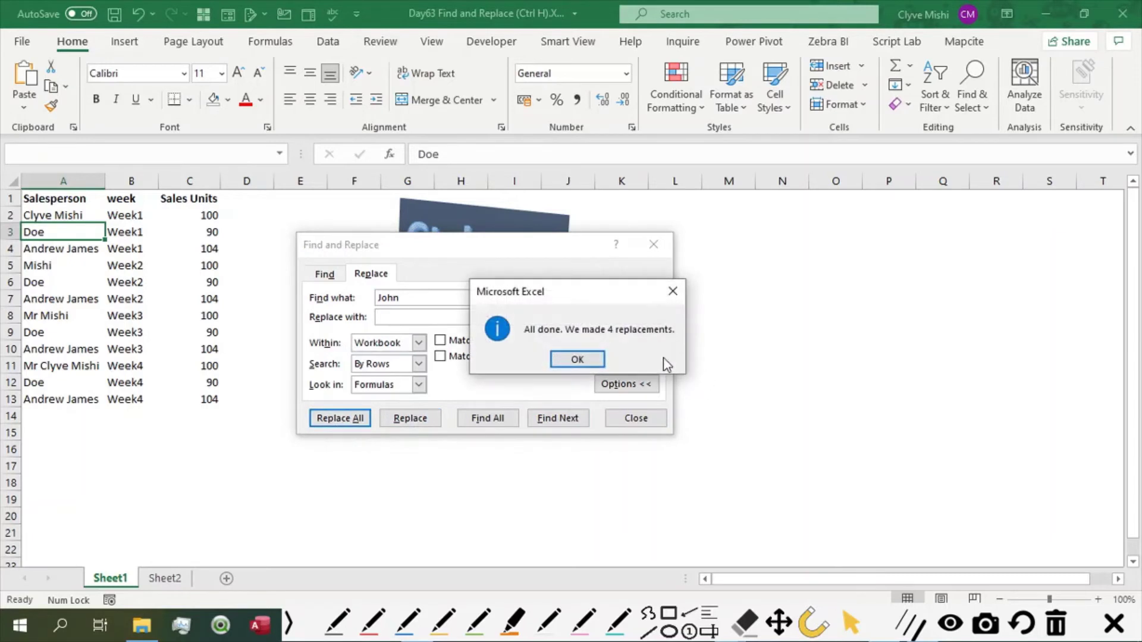
{"action": "left_click", "coordinate": [588, 355]}
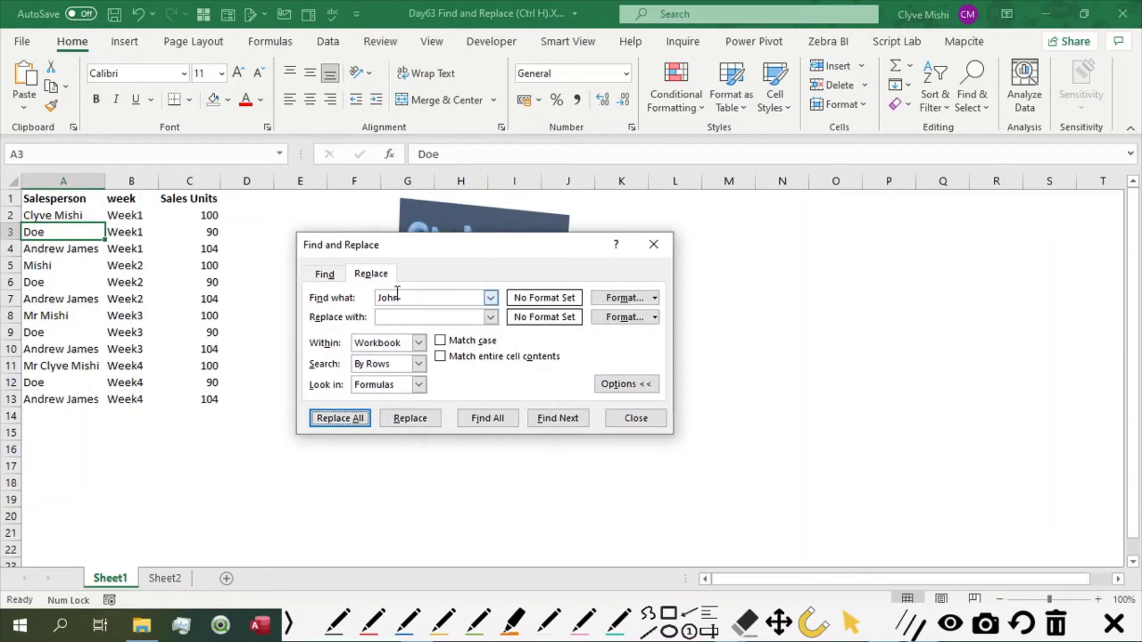
{"action": "left_click", "coordinate": [164, 579]}
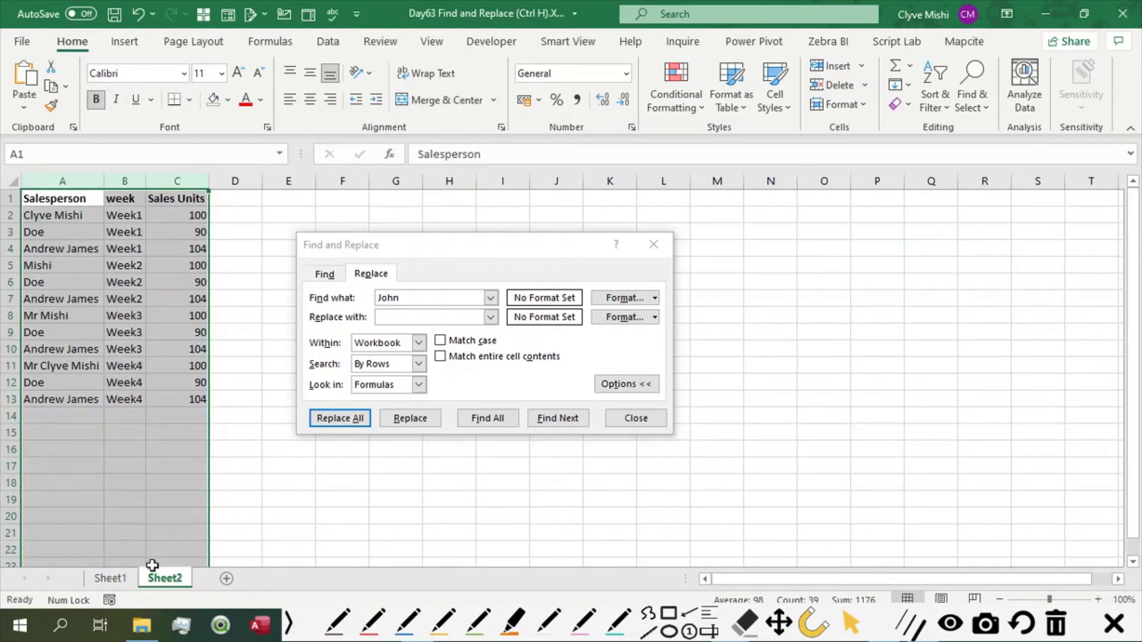
{"action": "left_click", "coordinate": [122, 580]}
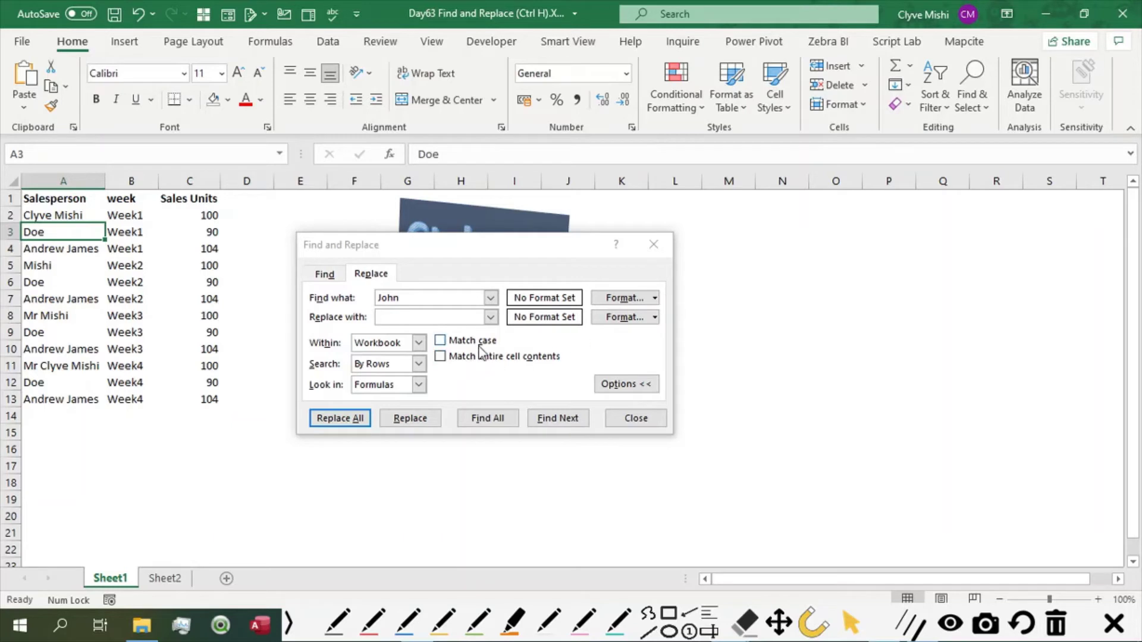
Limit the replacement scope to Sheet, collapse the extra options, and enter the first name from A4 as the search text.
{"action": "left_click", "coordinate": [419, 343]}
{"action": "left_click", "coordinate": [382, 357]}
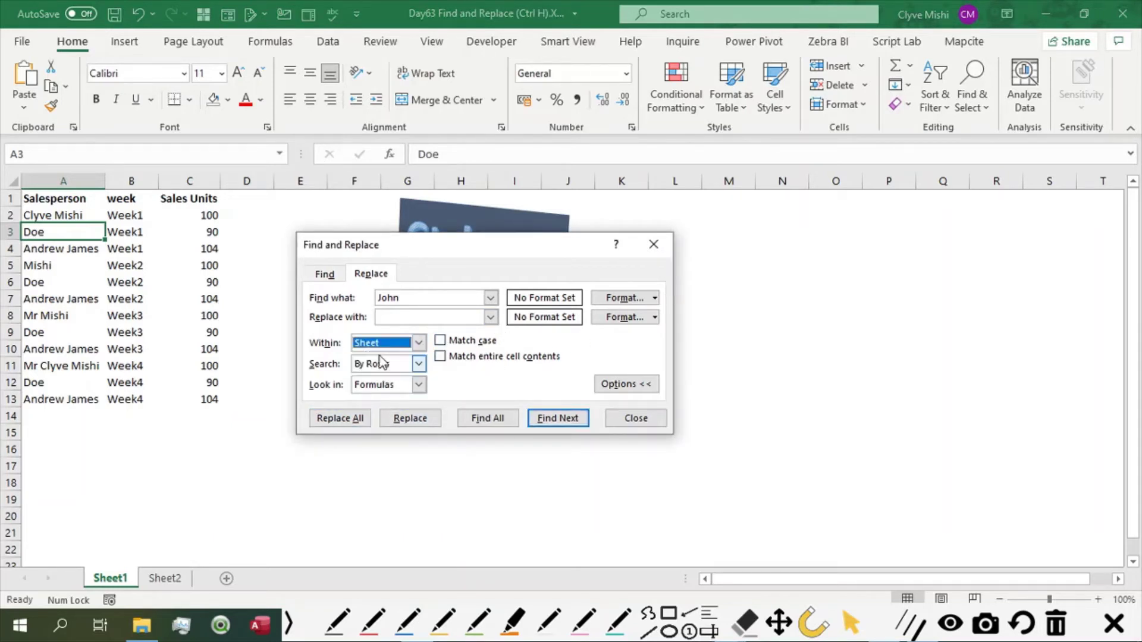
{"action": "left_click", "coordinate": [635, 386]}
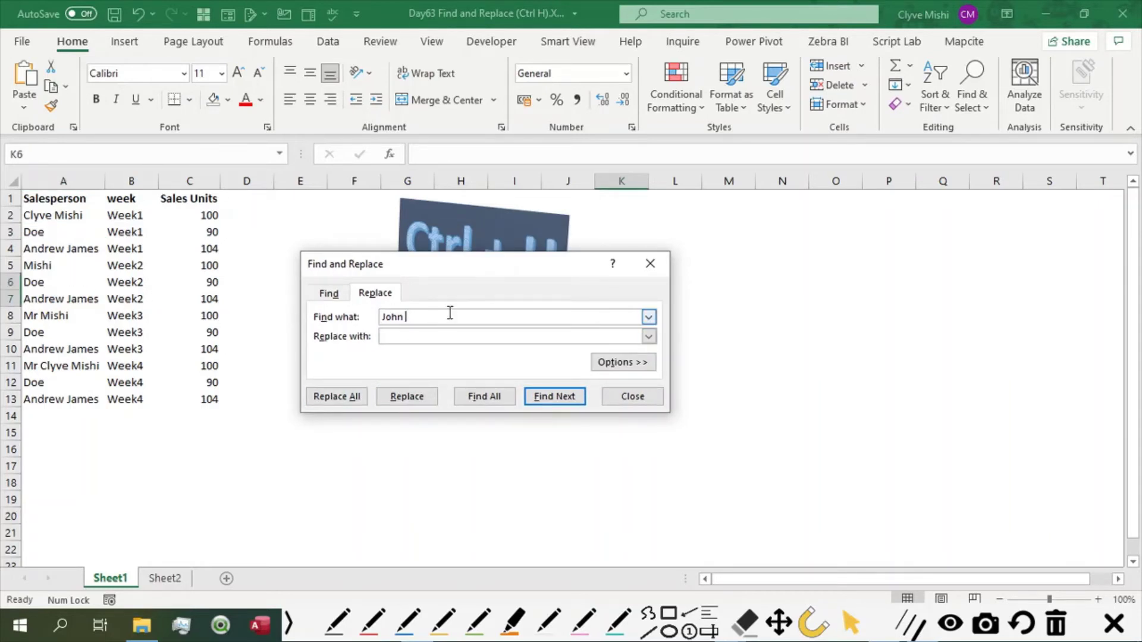
{"action": "left_click", "coordinate": [482, 321]}
Change the second letter of the first name in cell A7 to a capital N.
{"action": "left_click", "coordinate": [53, 302]}
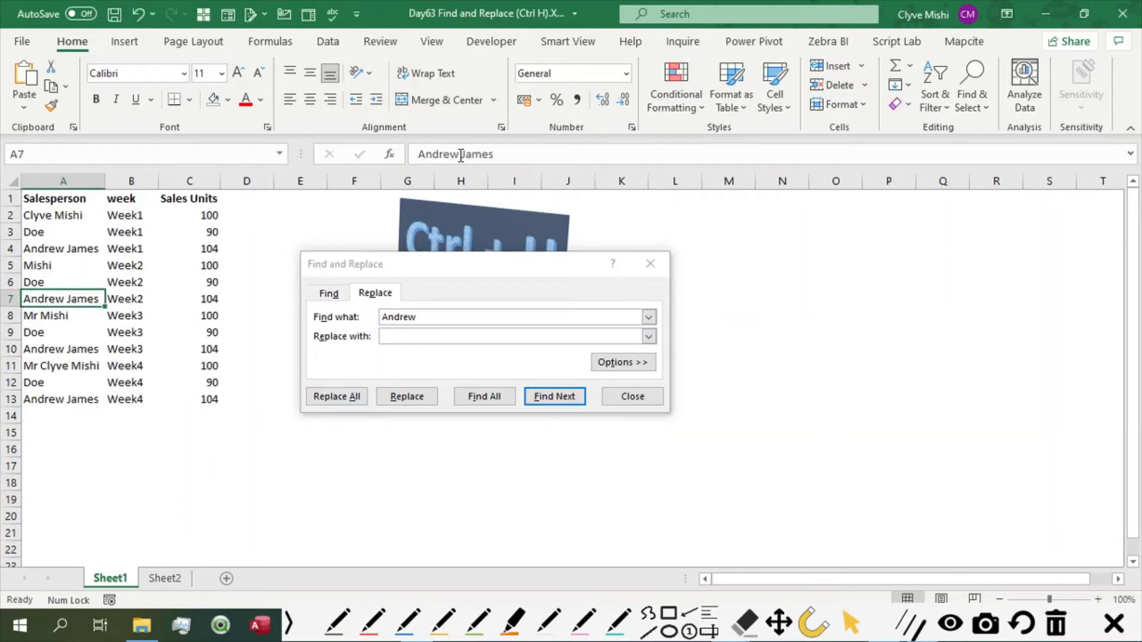
{"action": "left_click", "coordinate": [435, 154]}
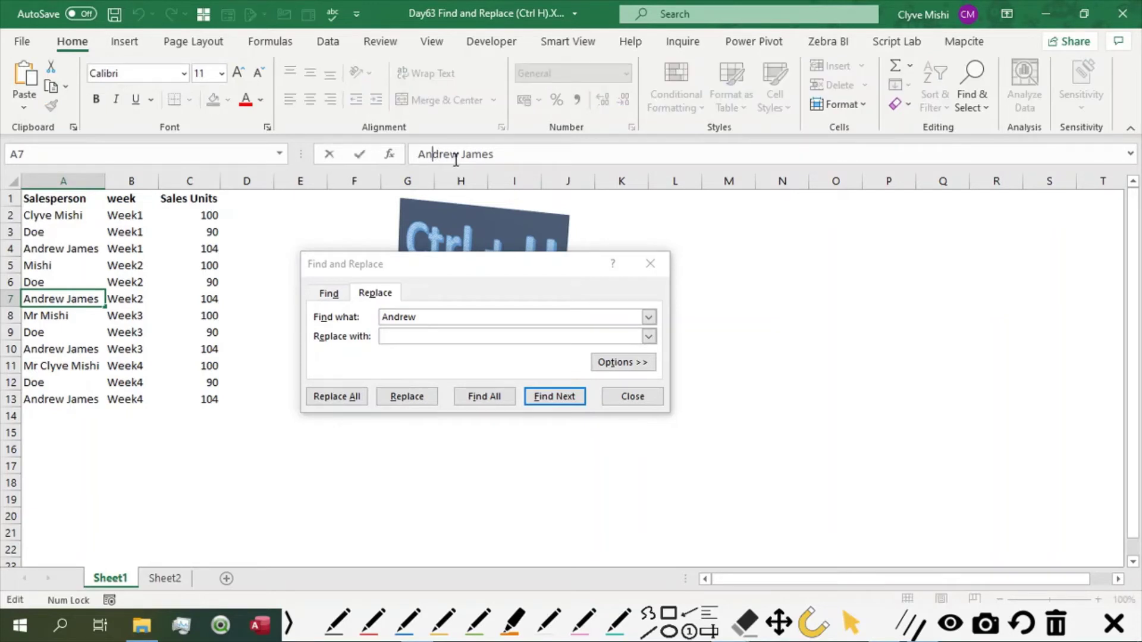
{"action": "key", "text": "BackSpace"}
{"action": "type", "text": "N"}
{"action": "left_click", "coordinate": [55, 325]}
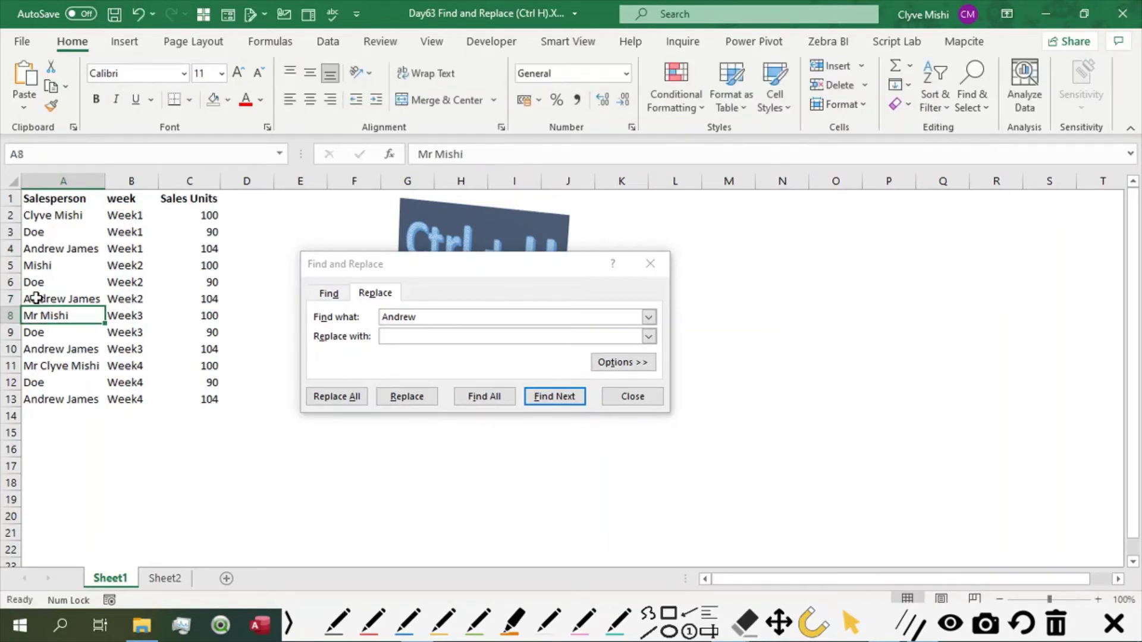
Replace all occurrences of the first name from A4 with nothing on Sheet1 without case matching, and undo the replacement.
{"action": "left_click", "coordinate": [37, 299]}
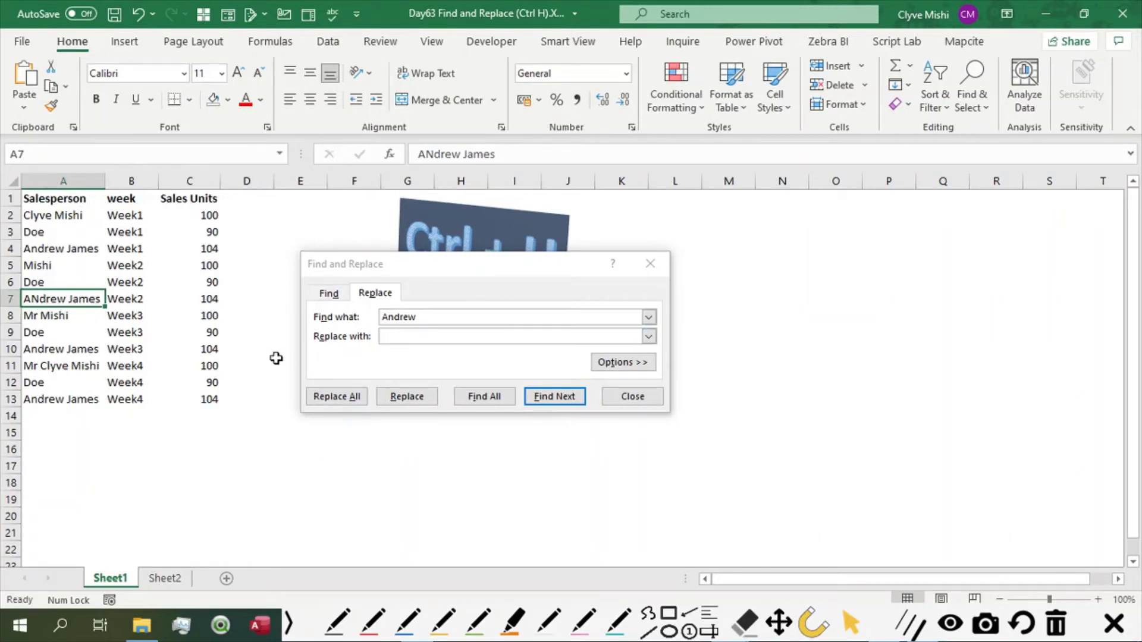
{"action": "left_click", "coordinate": [345, 397]}
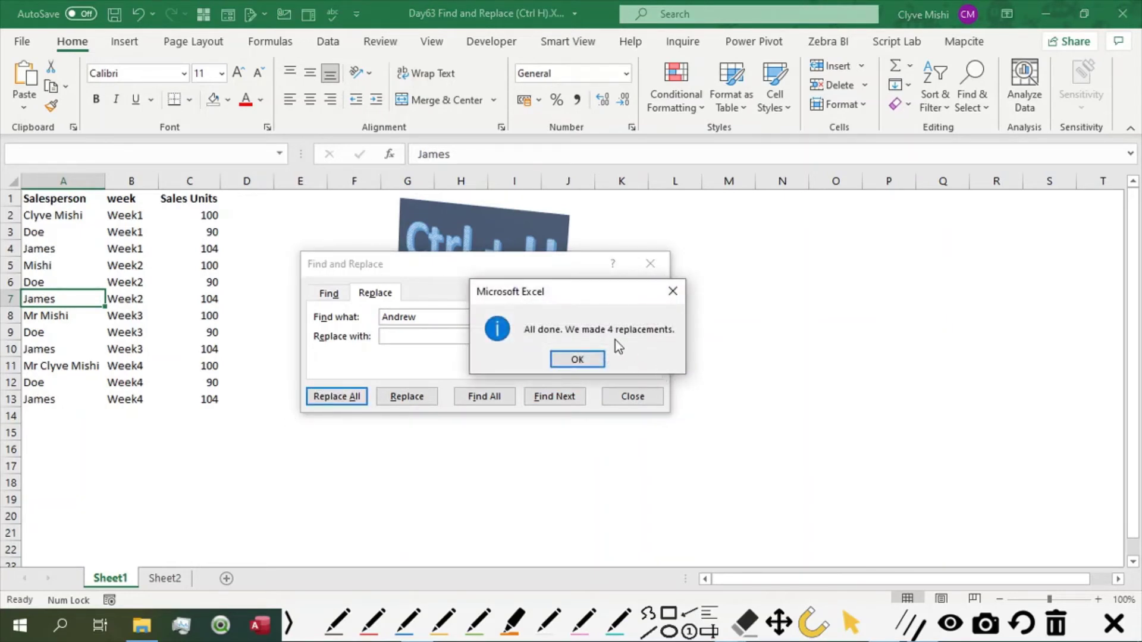
{"action": "left_click", "coordinate": [587, 361]}
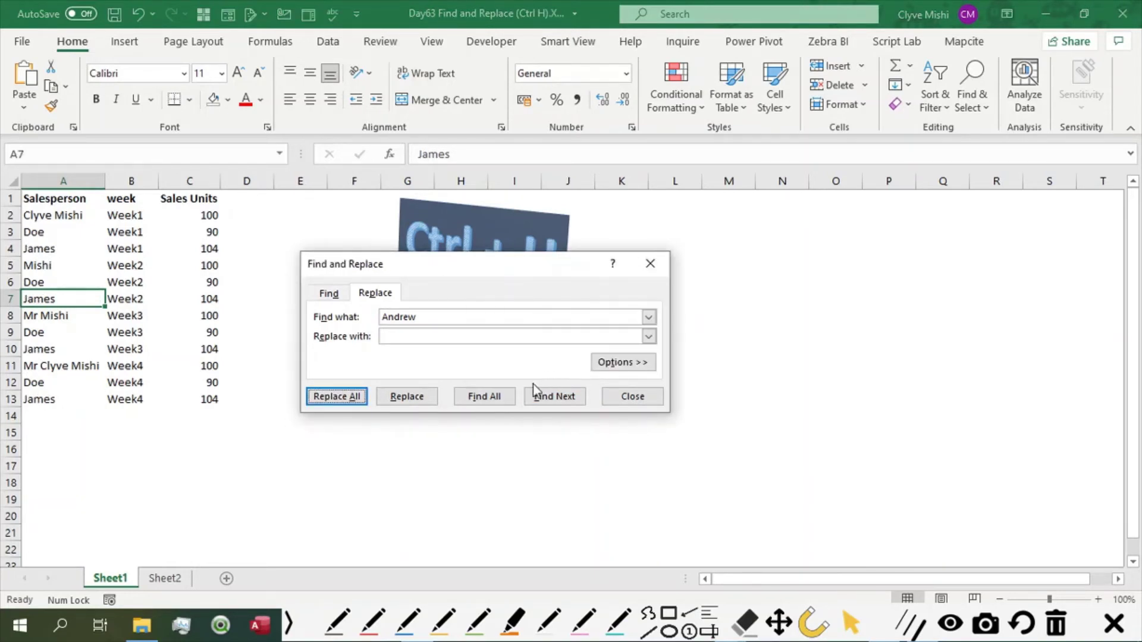
{"action": "left_click", "coordinate": [615, 364]}
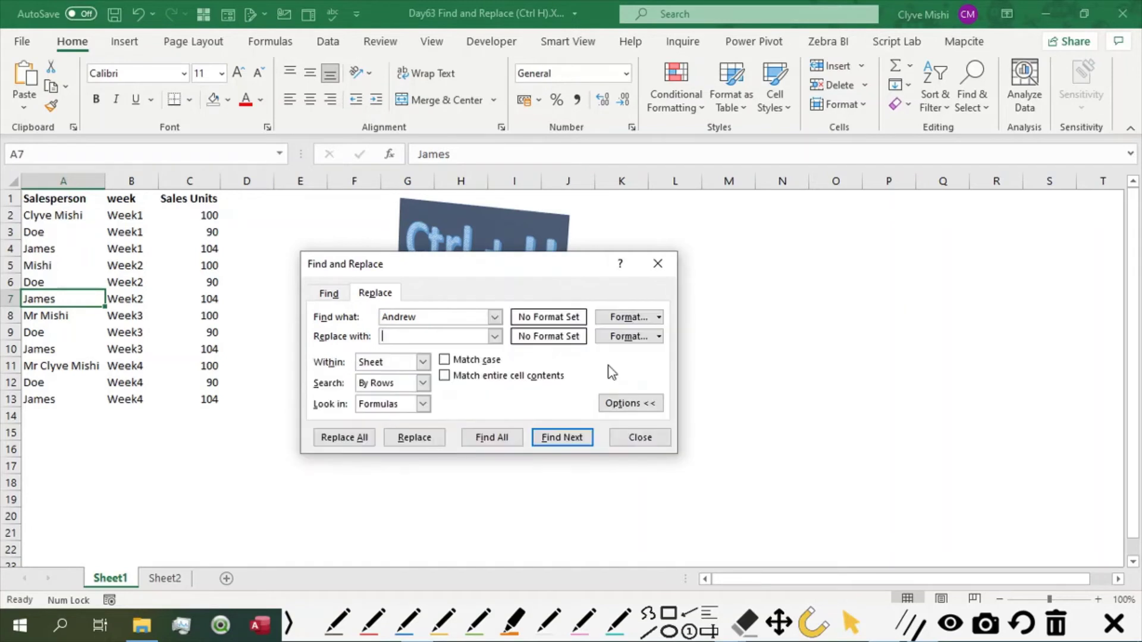
{"action": "left_click", "coordinate": [210, 266]}
{"action": "key", "text": "ctrl+z"}
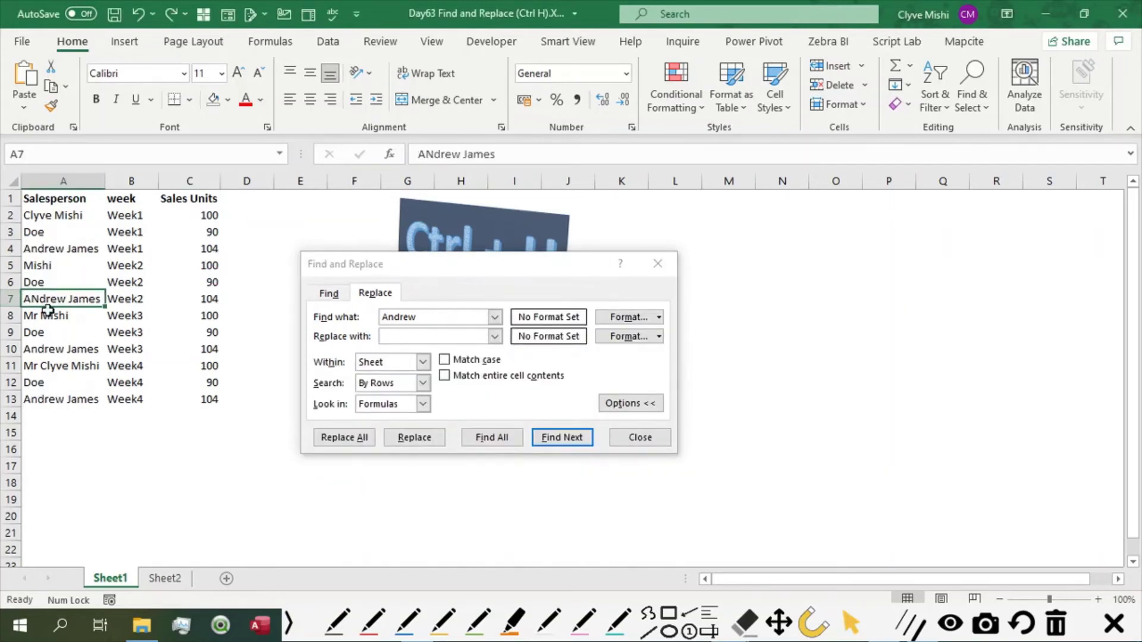
Try the same Sheet1 replacement with Match case enabled, undo it, and turn Match case off.
{"action": "left_click", "coordinate": [445, 359]}
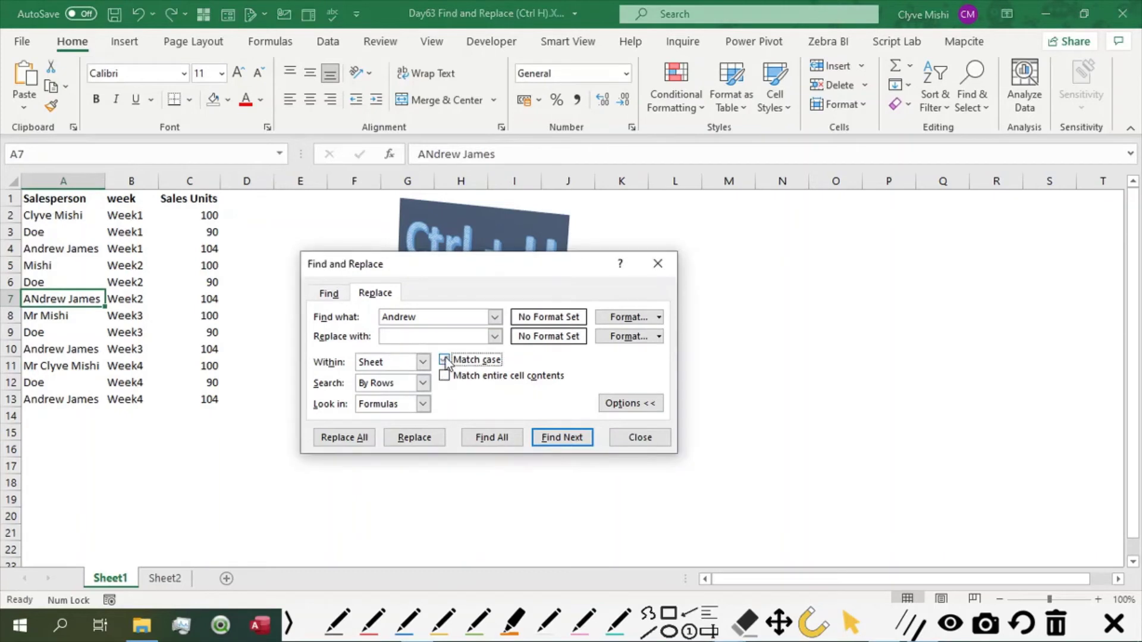
{"action": "left_click", "coordinate": [345, 437]}
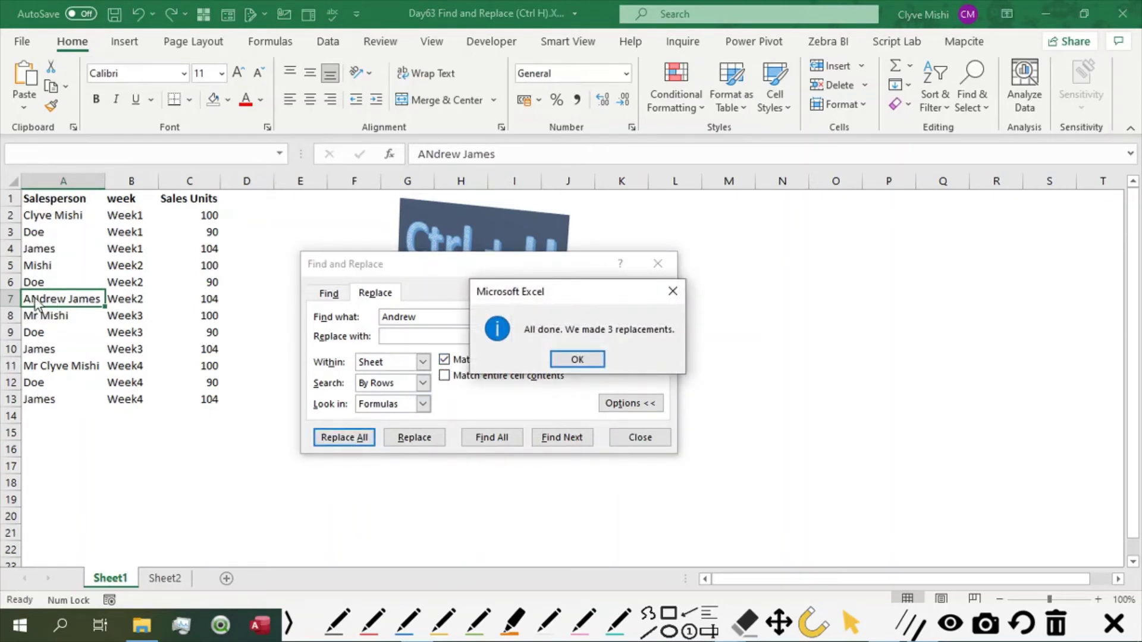
{"action": "left_click", "coordinate": [577, 361]}
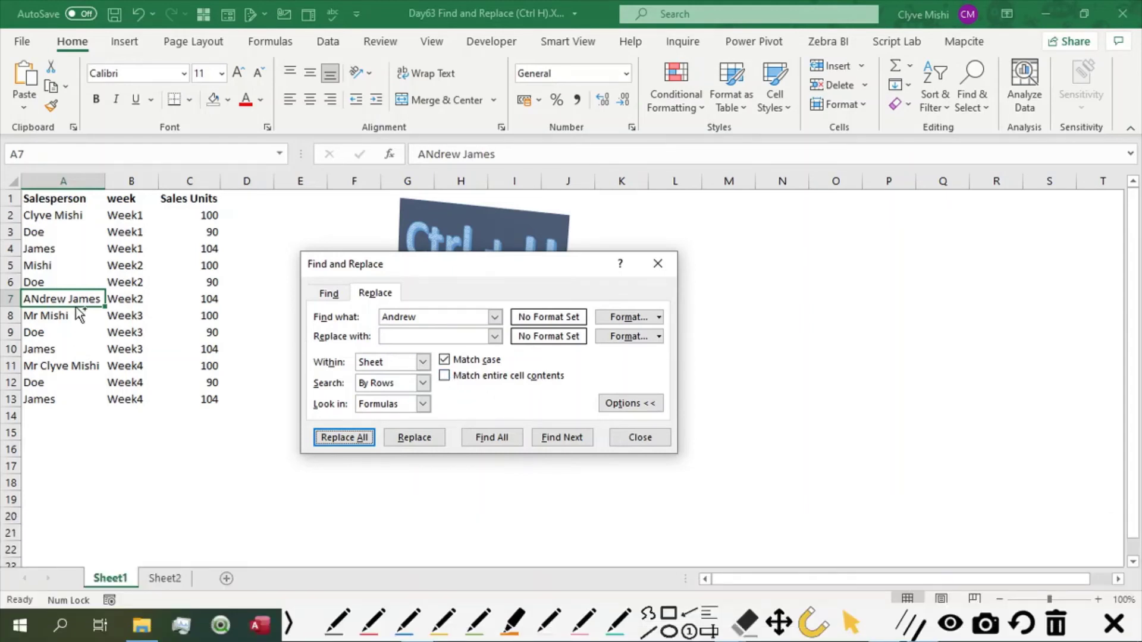
{"action": "left_click", "coordinate": [77, 282]}
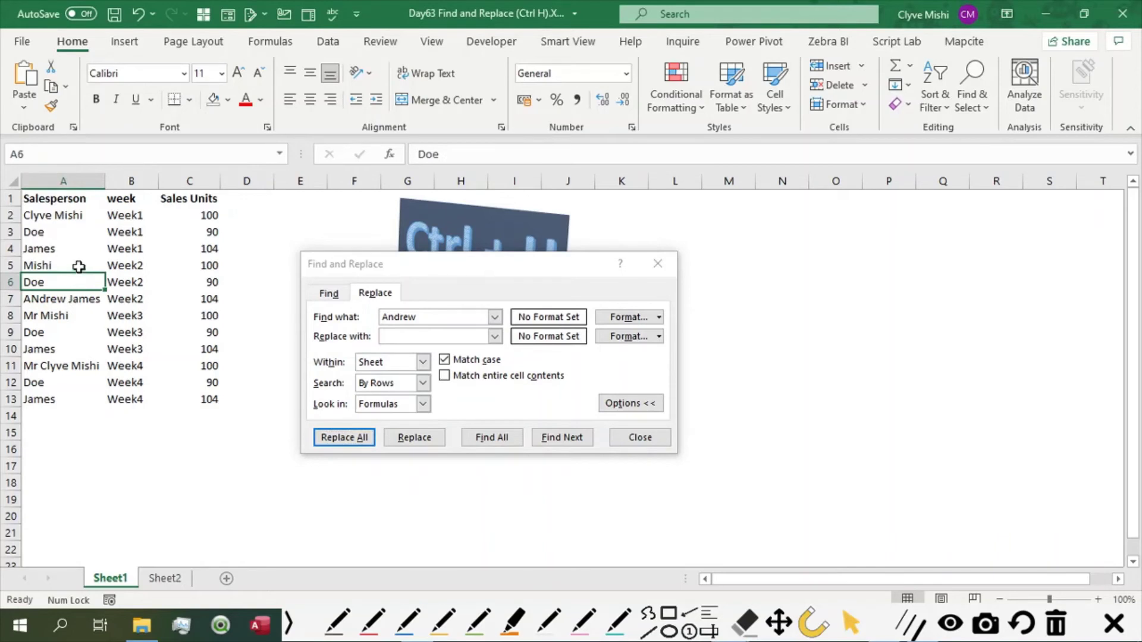
{"action": "key", "text": "ctrl+z"}
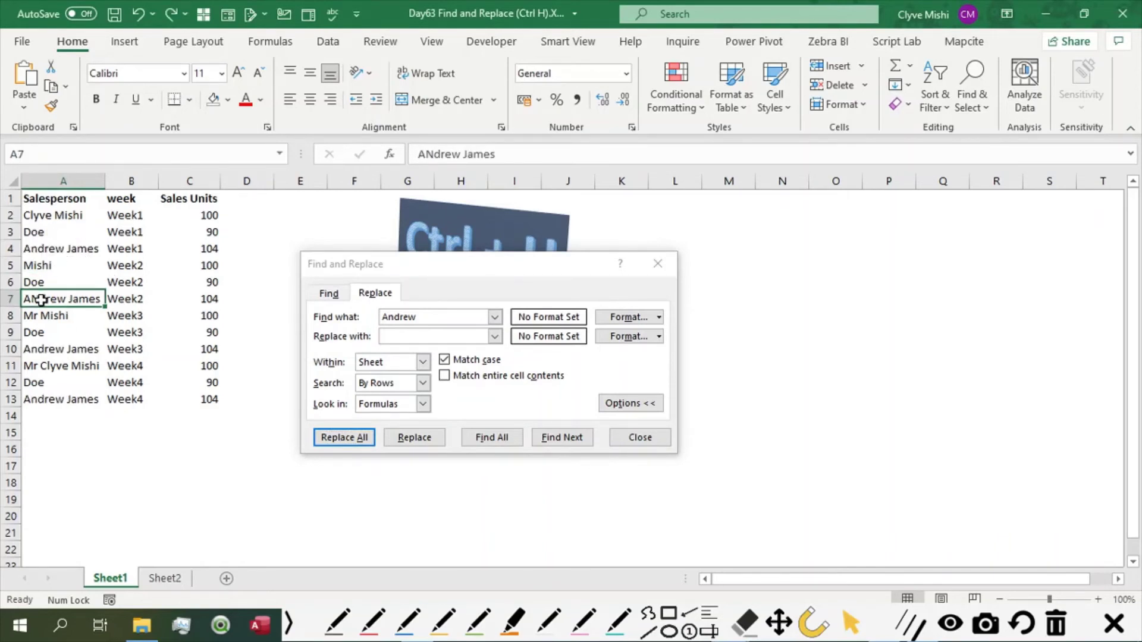
{"action": "left_click", "coordinate": [445, 359]}
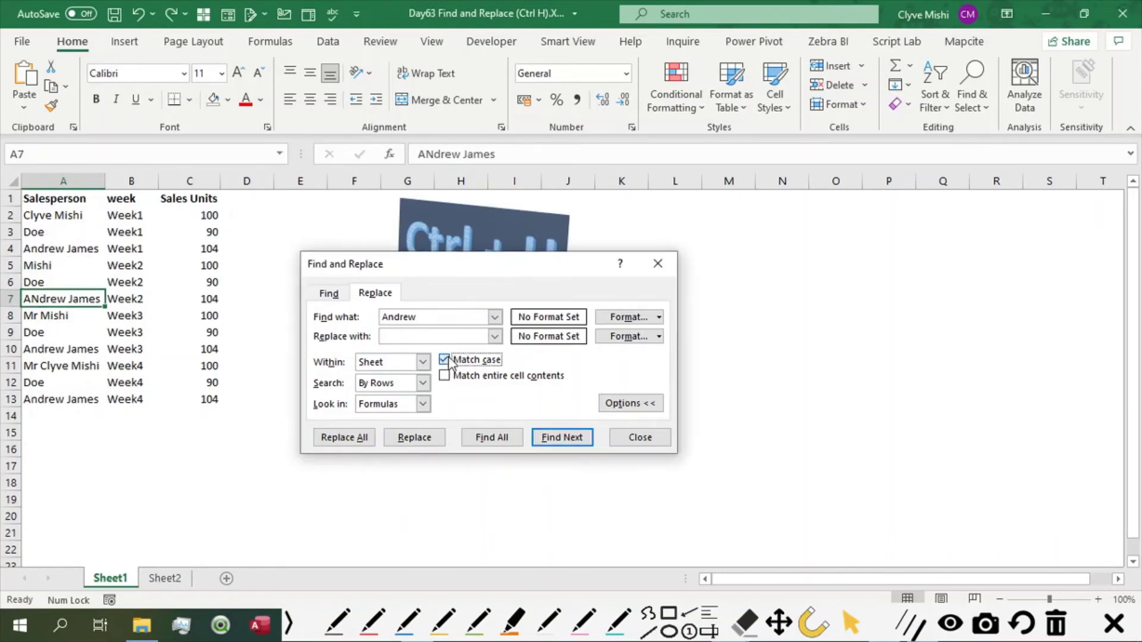
Delete the surname from cell A7, leaving only the first name.
{"action": "double_click", "coordinate": [69, 299]}
{"action": "left_click_drag", "start_coordinate": [69, 299], "coordinate": [107, 299]}
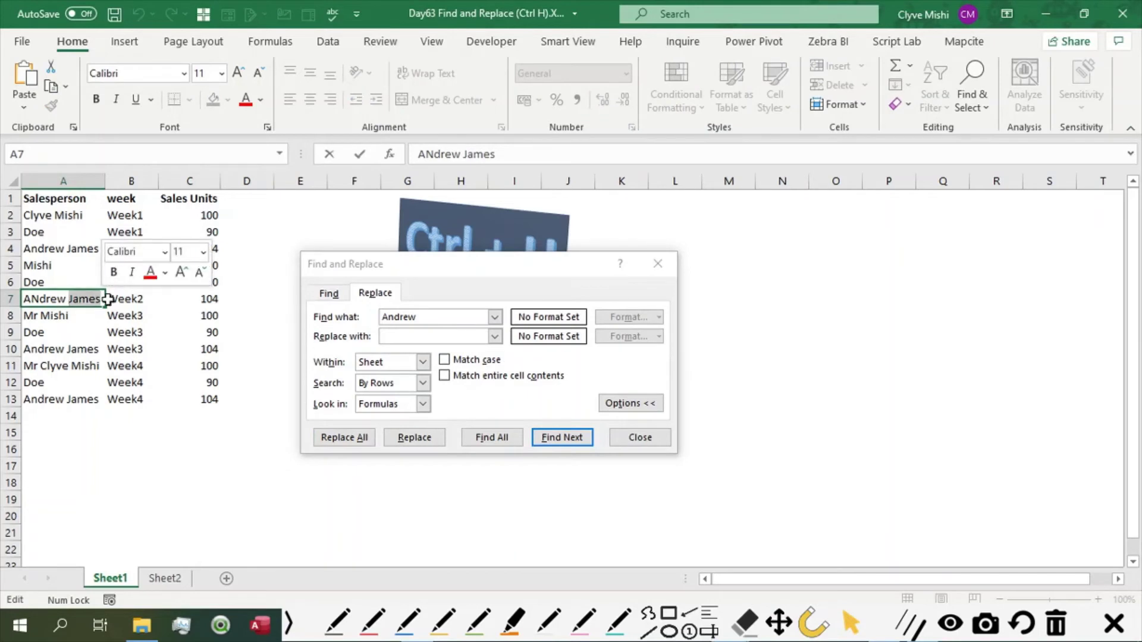
{"action": "key", "text": "BackSpace"}
{"action": "left_click", "coordinate": [122, 387]}
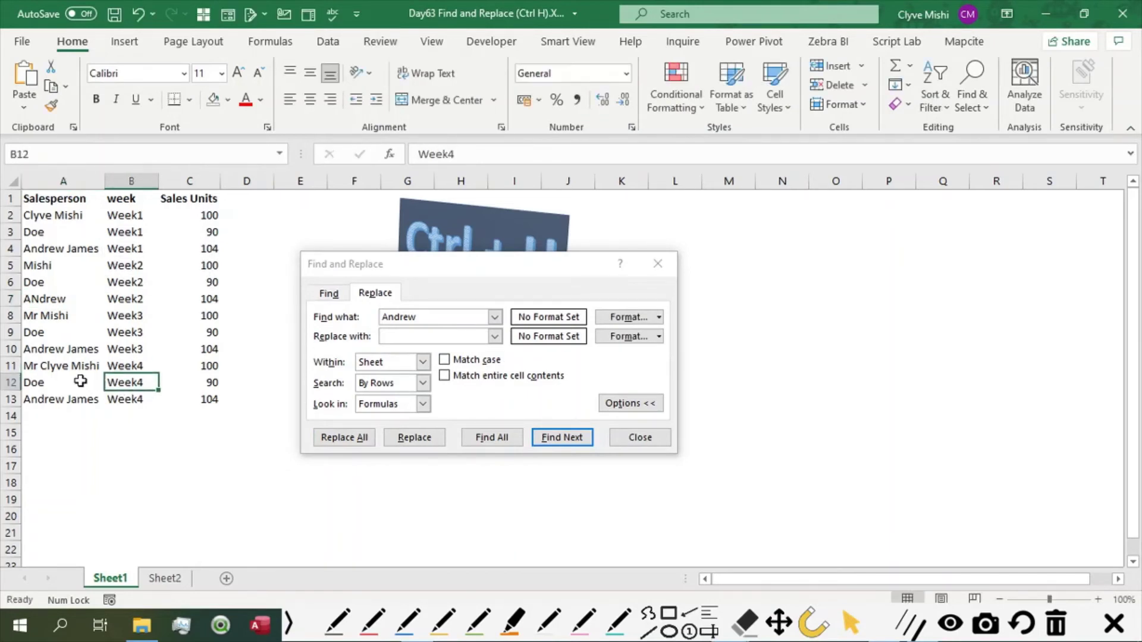
{"action": "left_click", "coordinate": [74, 303]}
{"action": "left_click", "coordinate": [446, 319]}
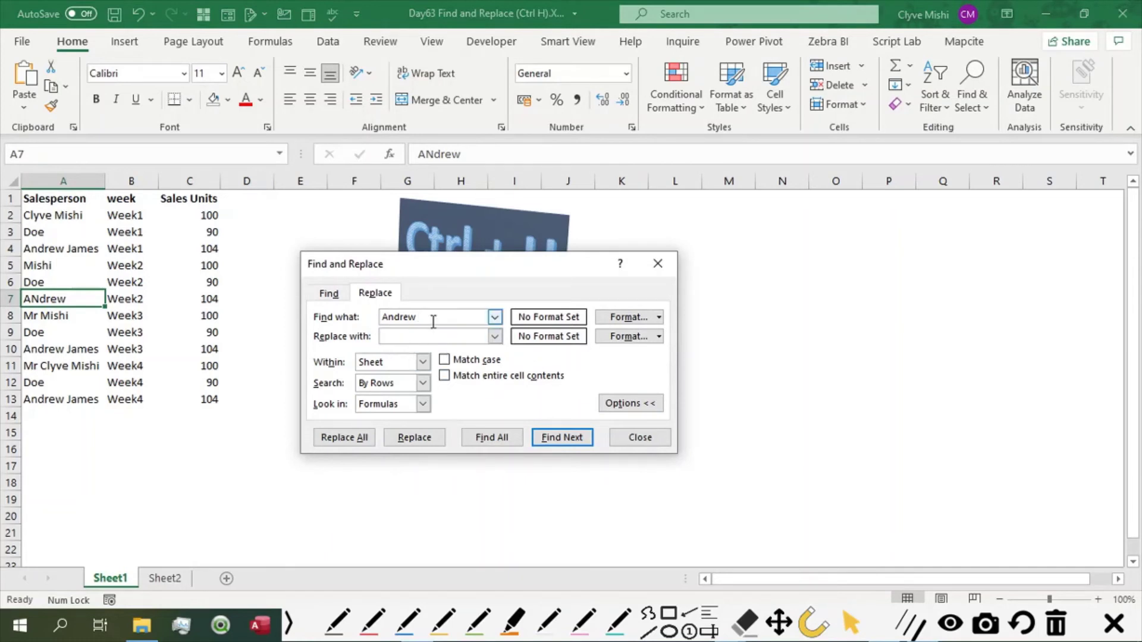
{"action": "left_click", "coordinate": [44, 303]}
{"action": "left_click", "coordinate": [92, 312]}
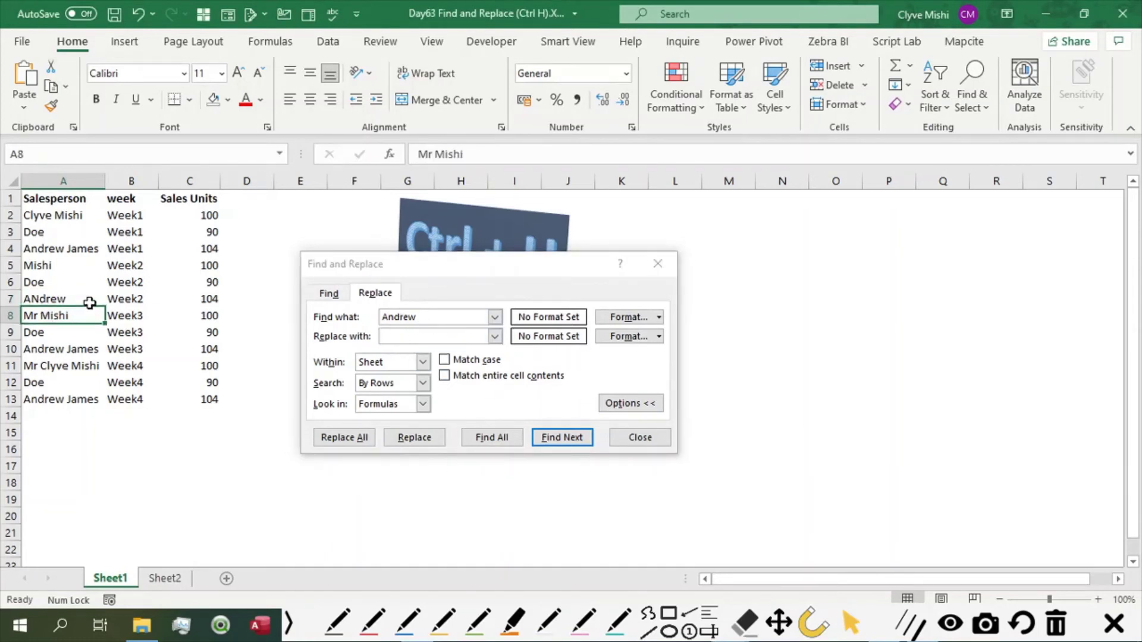
Copy the full salesperson name from cell A4 and enter it as the replacement text.
{"action": "left_click", "coordinate": [45, 248]}
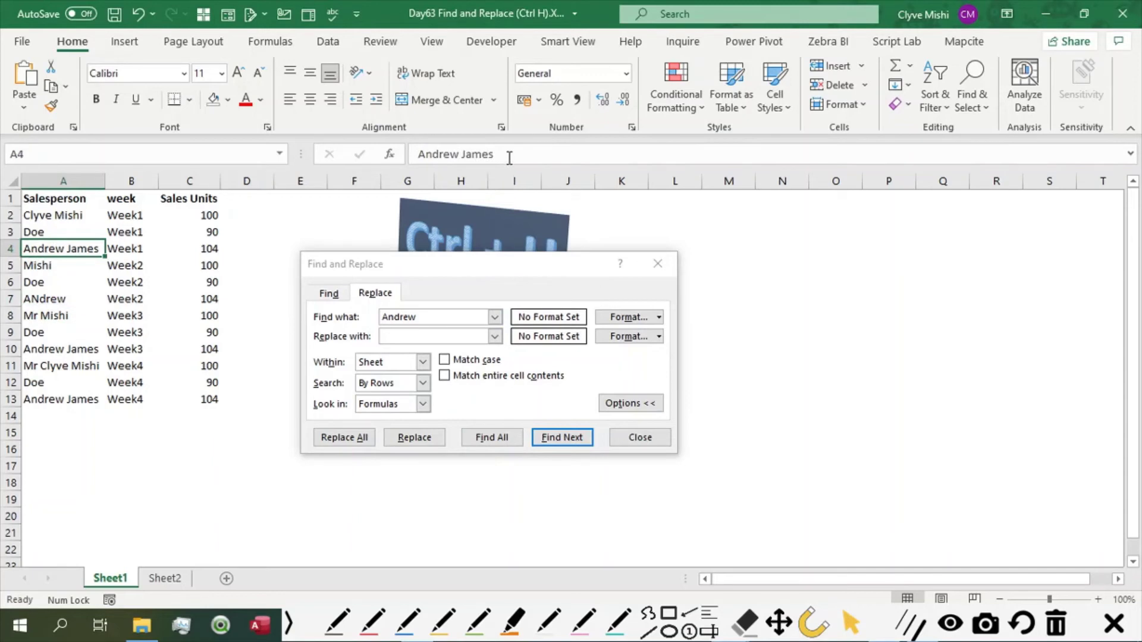
{"action": "left_click_drag", "start_coordinate": [509, 158], "coordinate": [418, 156]}
{"action": "key", "text": "ctrl+c"}
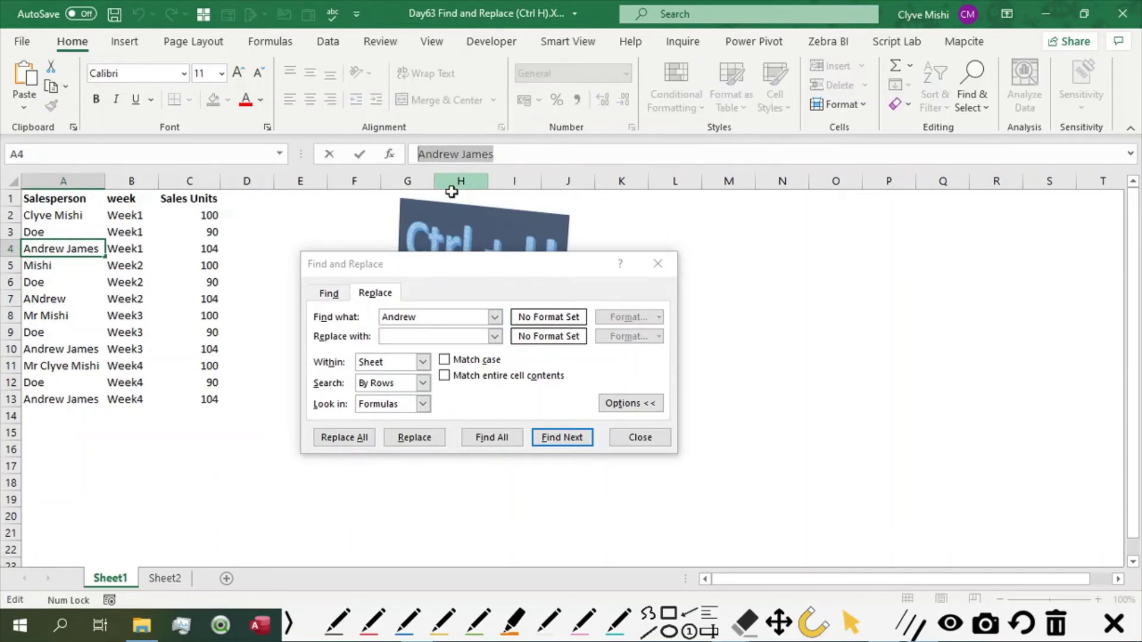
{"action": "key", "text": "Escape"}
{"action": "left_click", "coordinate": [45, 300]}
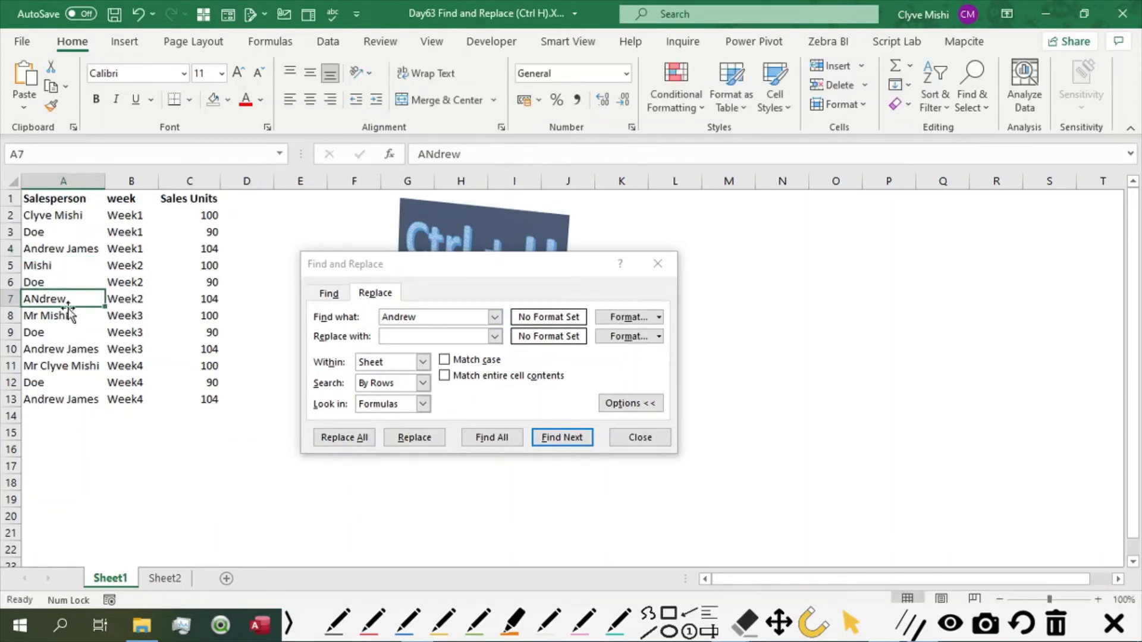
{"action": "left_click", "coordinate": [436, 336]}
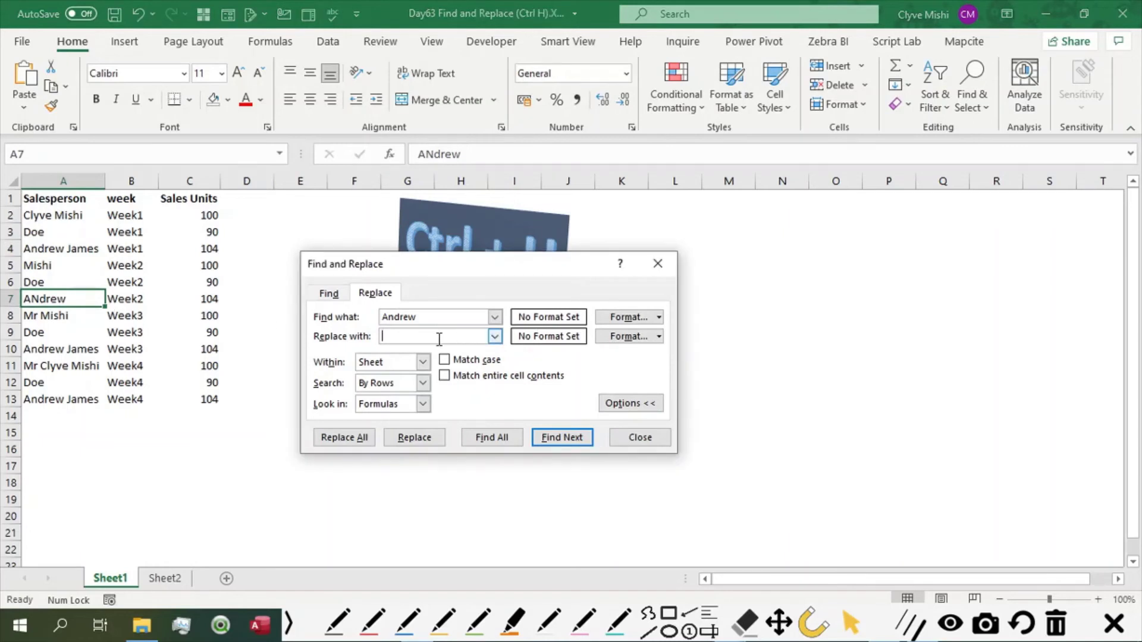
{"action": "key", "text": "ctrl+v"}
Replace all occurrences of the first name with the full name on Sheet1, and autofit column A.
{"action": "left_click", "coordinate": [39, 250]}
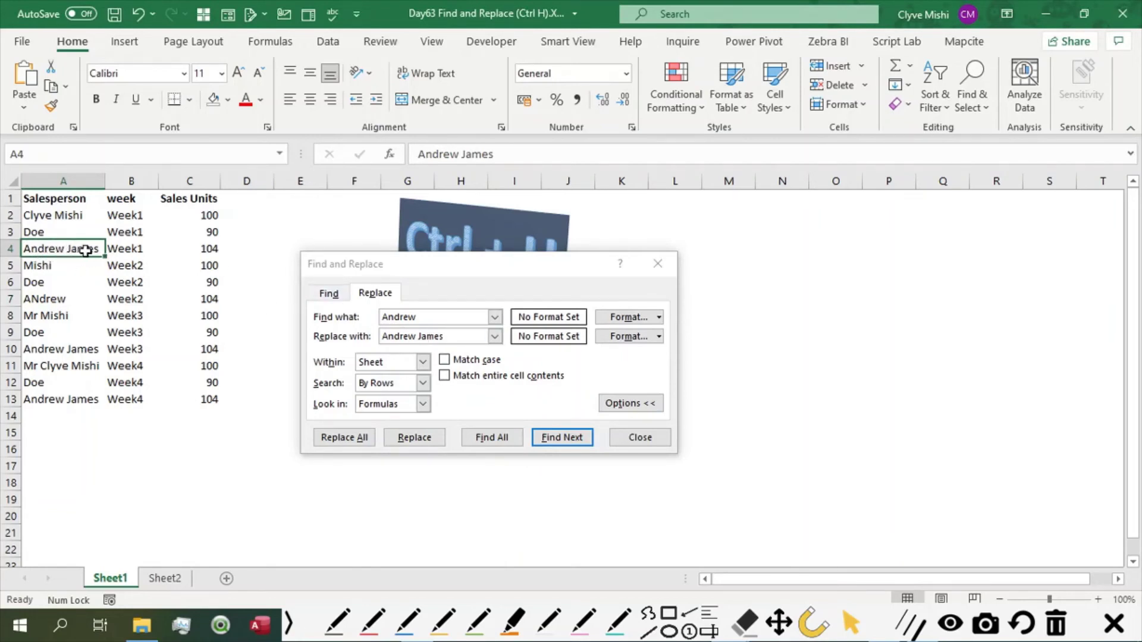
{"action": "left_click", "coordinate": [362, 440]}
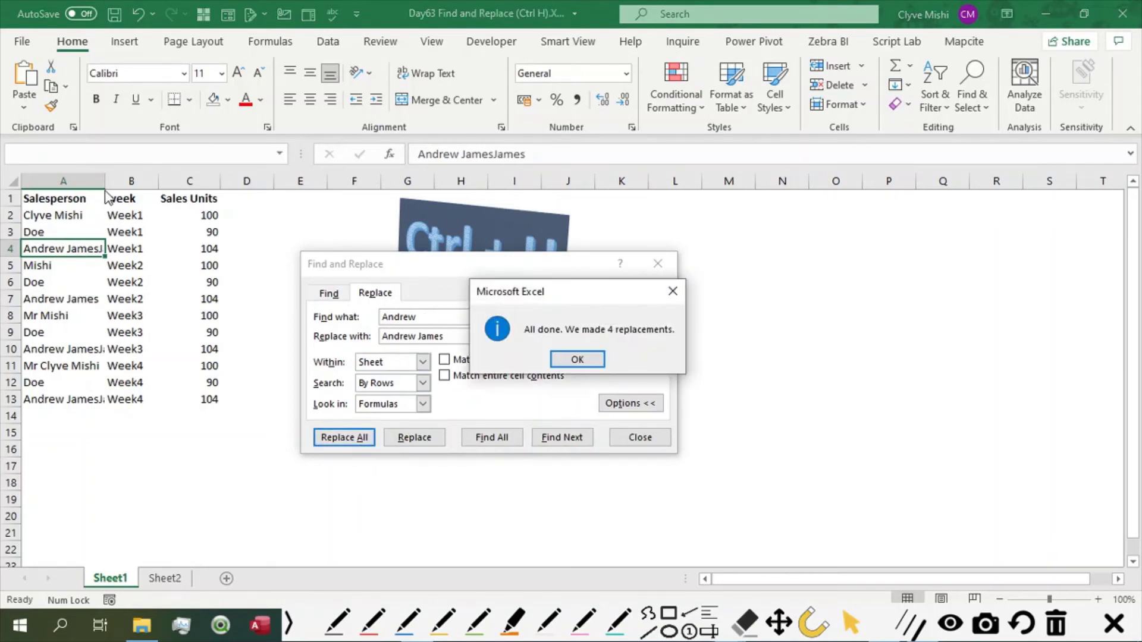
{"action": "key", "text": "Return"}
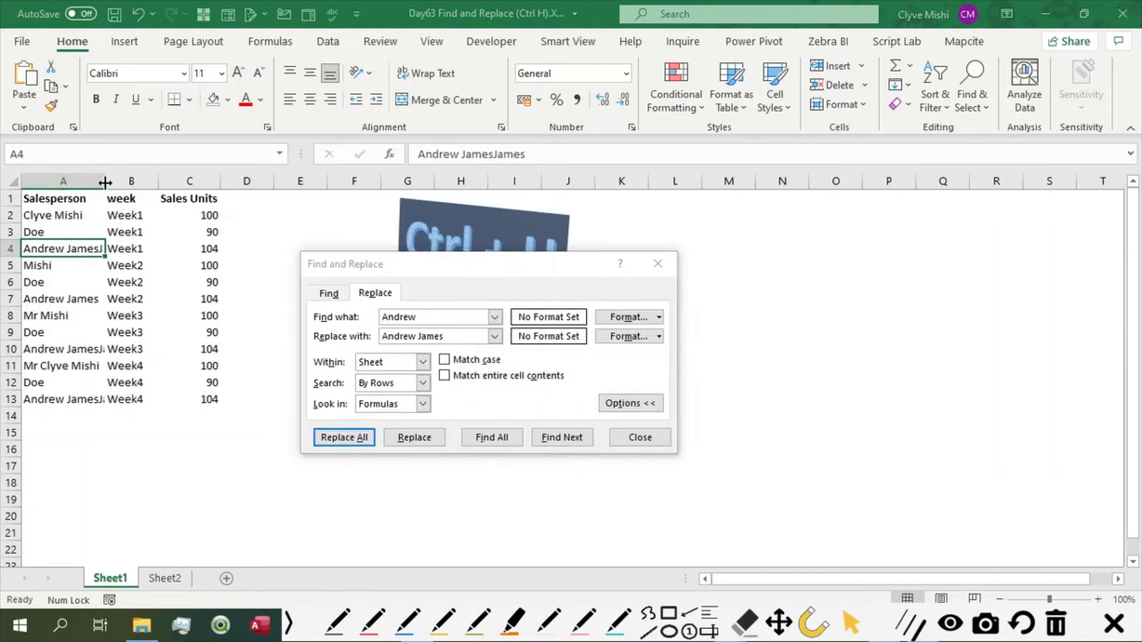
{"action": "double_click", "coordinate": [105, 182]}
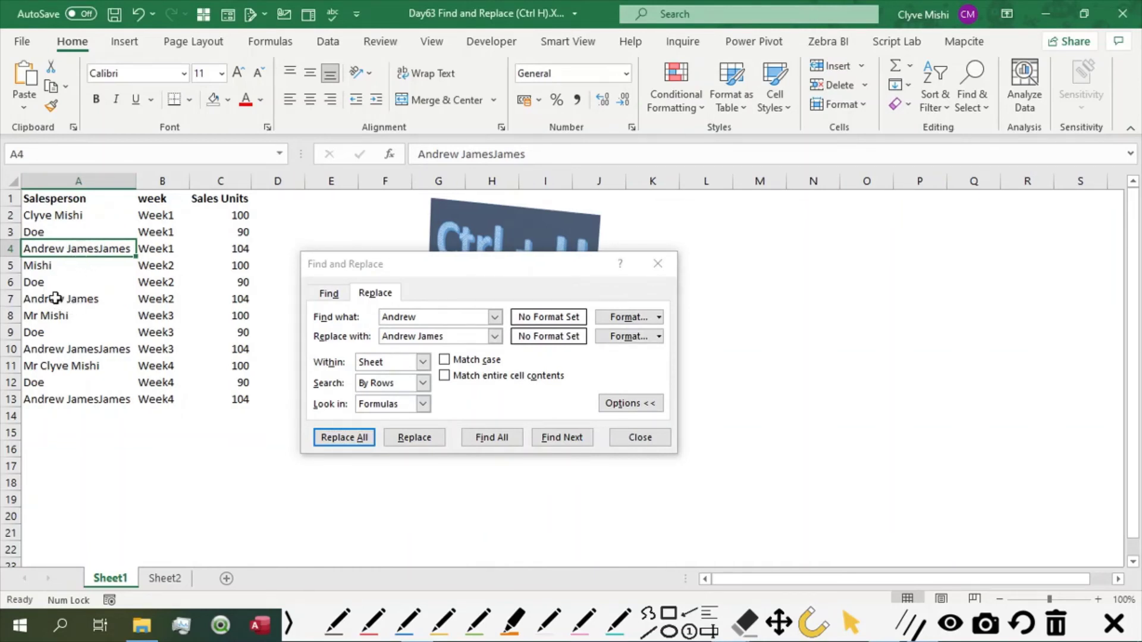
Inspect the replaced names in A4, A10 and A13, and undo the column A autofit.
{"action": "left_click", "coordinate": [88, 351]}
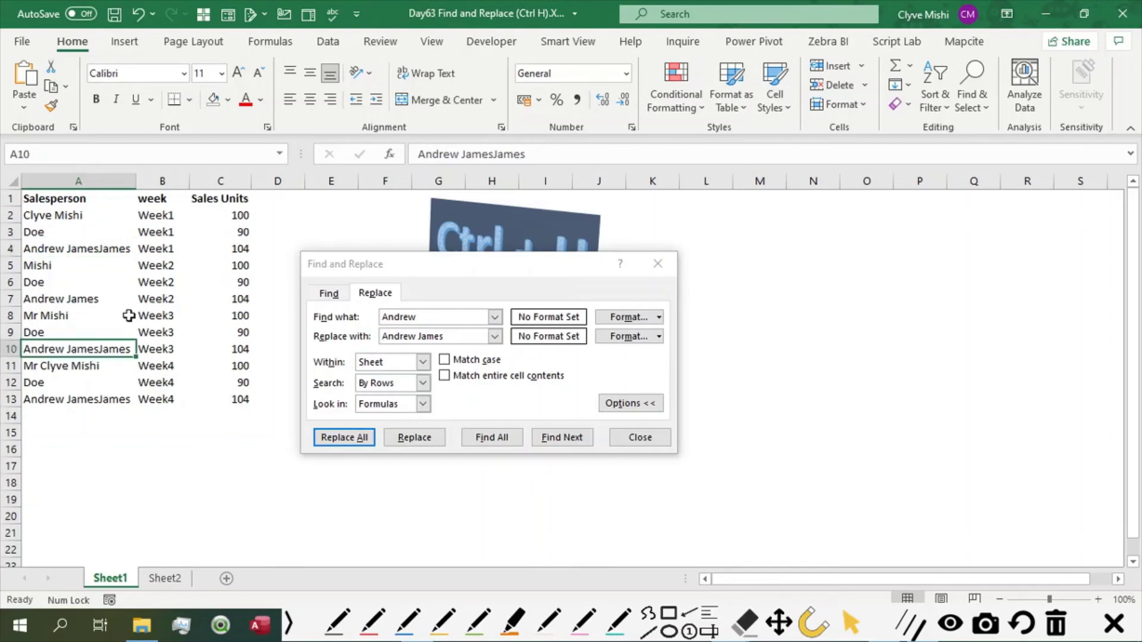
{"action": "left_click", "coordinate": [95, 282]}
{"action": "left_click", "coordinate": [97, 249]}
{"action": "left_click", "coordinate": [107, 403]}
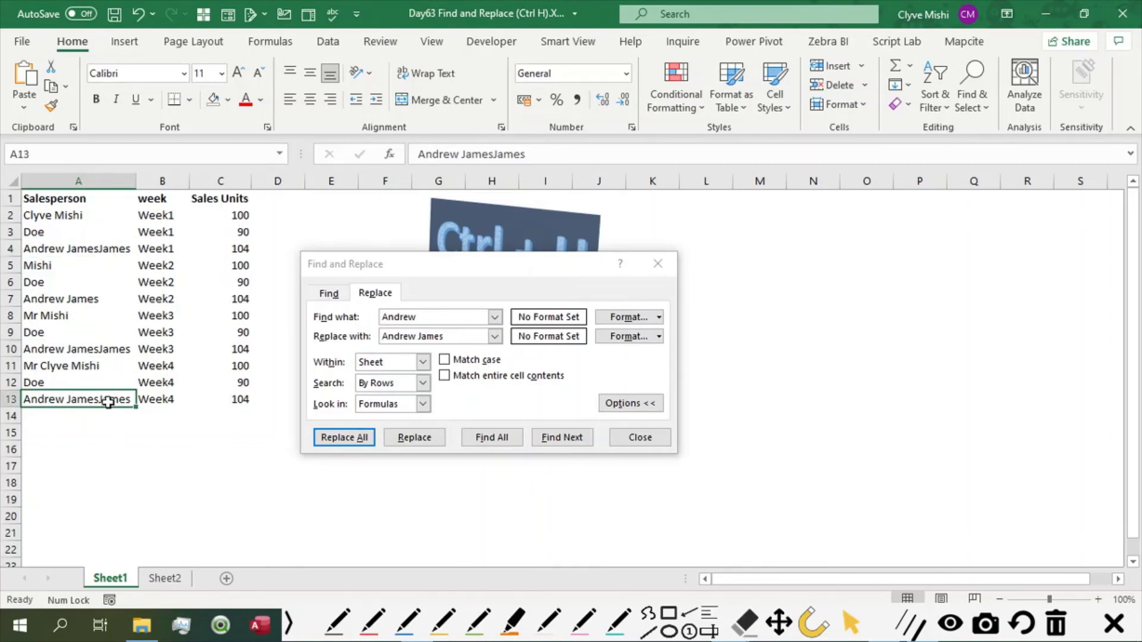
{"action": "left_click", "coordinate": [65, 345]}
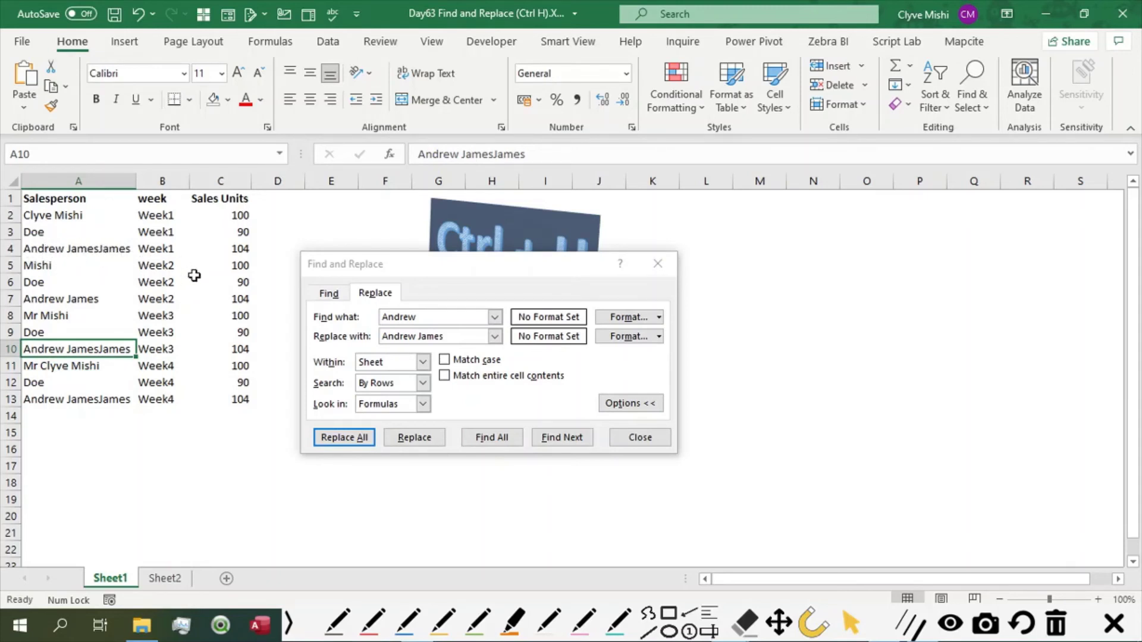
{"action": "left_click", "coordinate": [239, 237]}
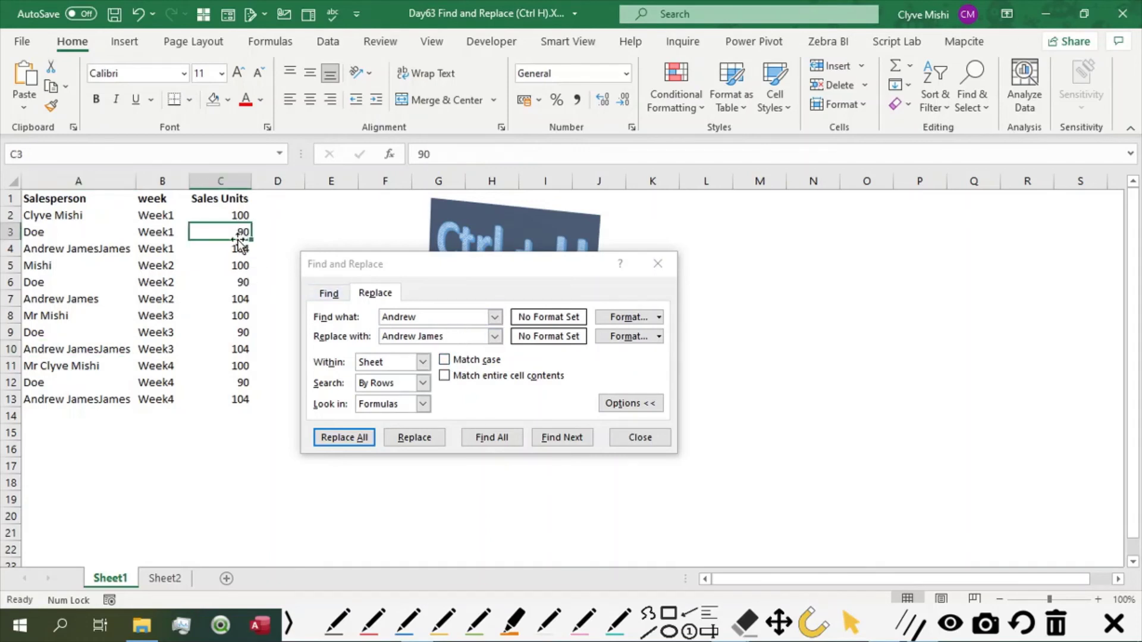
{"action": "key", "text": "ctrl+z"}
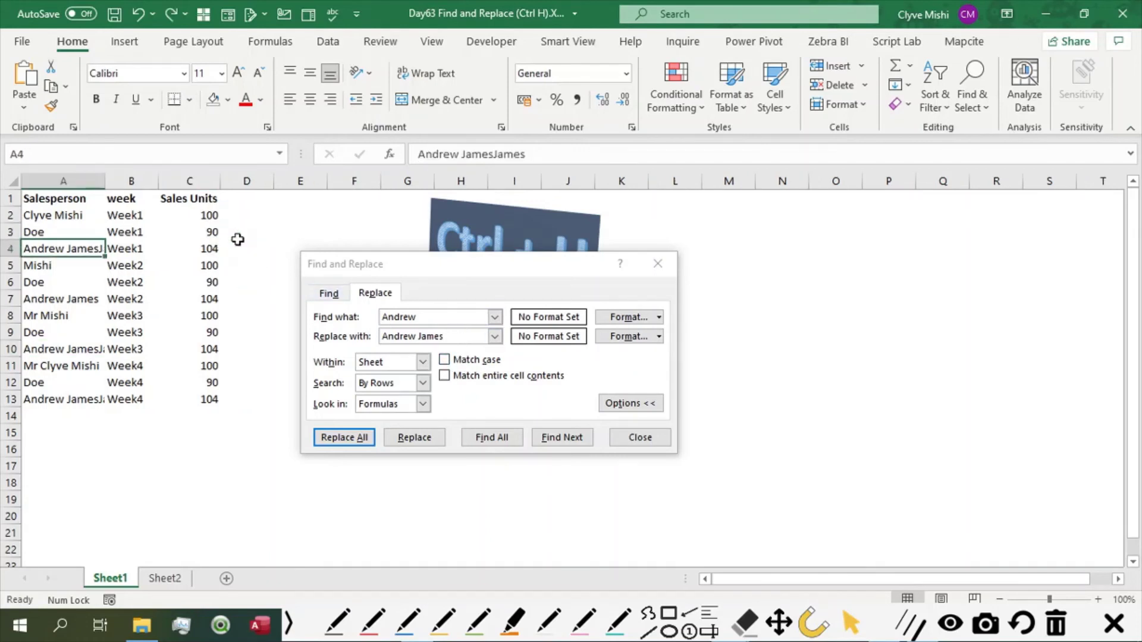
Enable Match entire cell contents and undo the last full-name replacement.
{"action": "left_click", "coordinate": [444, 376]}
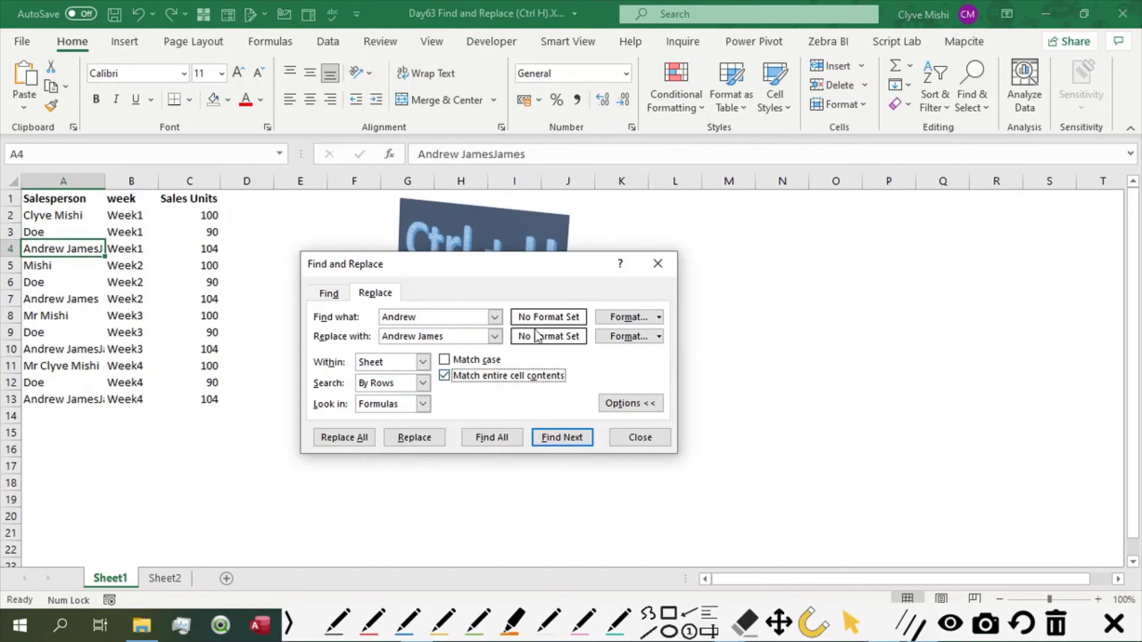
{"action": "left_click", "coordinate": [141, 284]}
{"action": "left_click", "coordinate": [88, 253]}
{"action": "key", "text": "ctrl+z"}
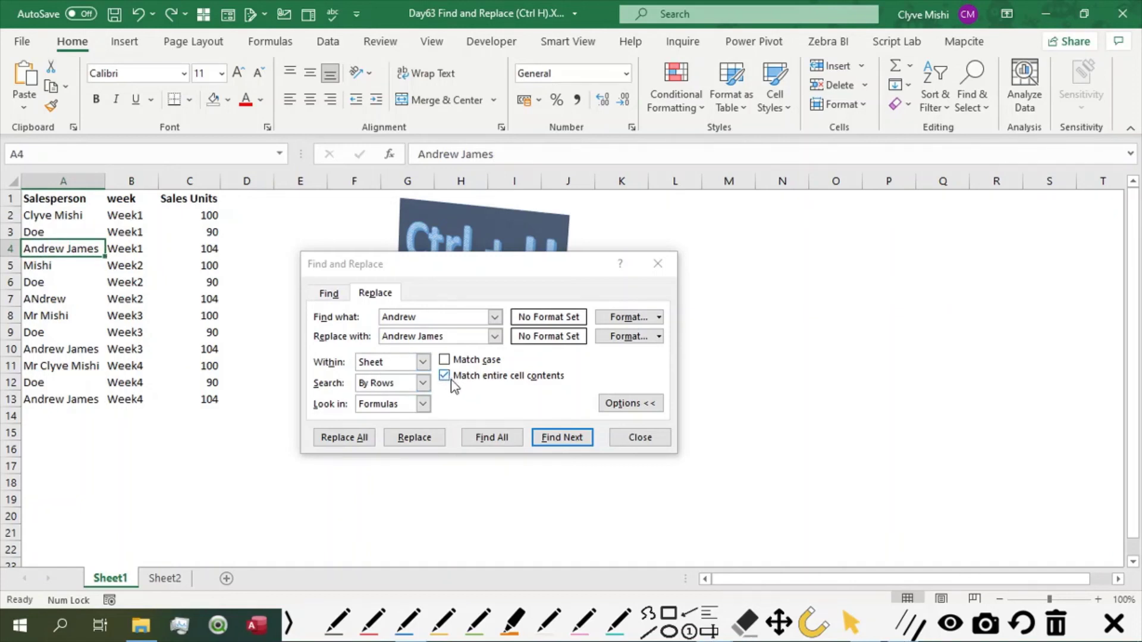
Replace all cells containing only the first name with the full name on Sheet1, and slightly narrow column A.
{"action": "left_click", "coordinate": [350, 442]}
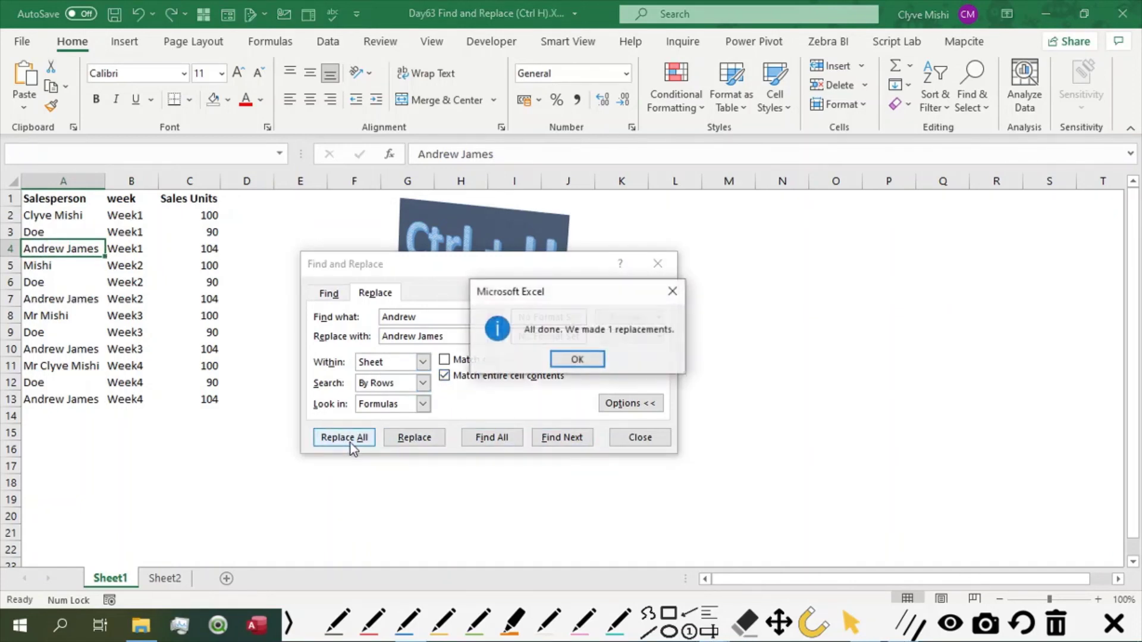
{"action": "left_click", "coordinate": [577, 359]}
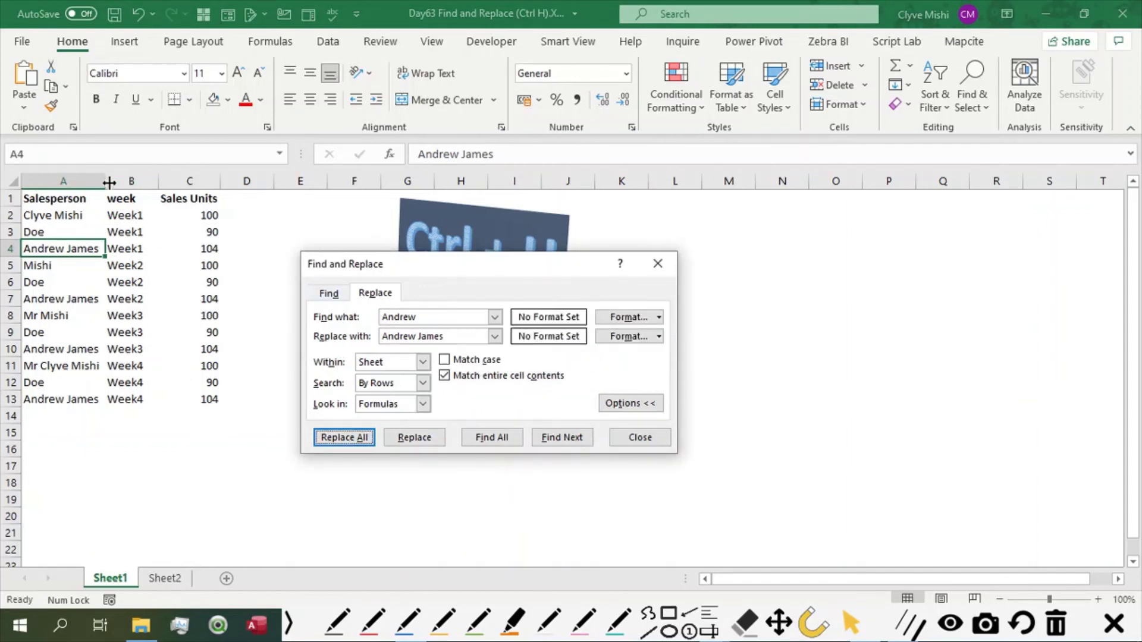
{"action": "left_click_drag", "start_coordinate": [108, 182], "coordinate": [107, 182]}
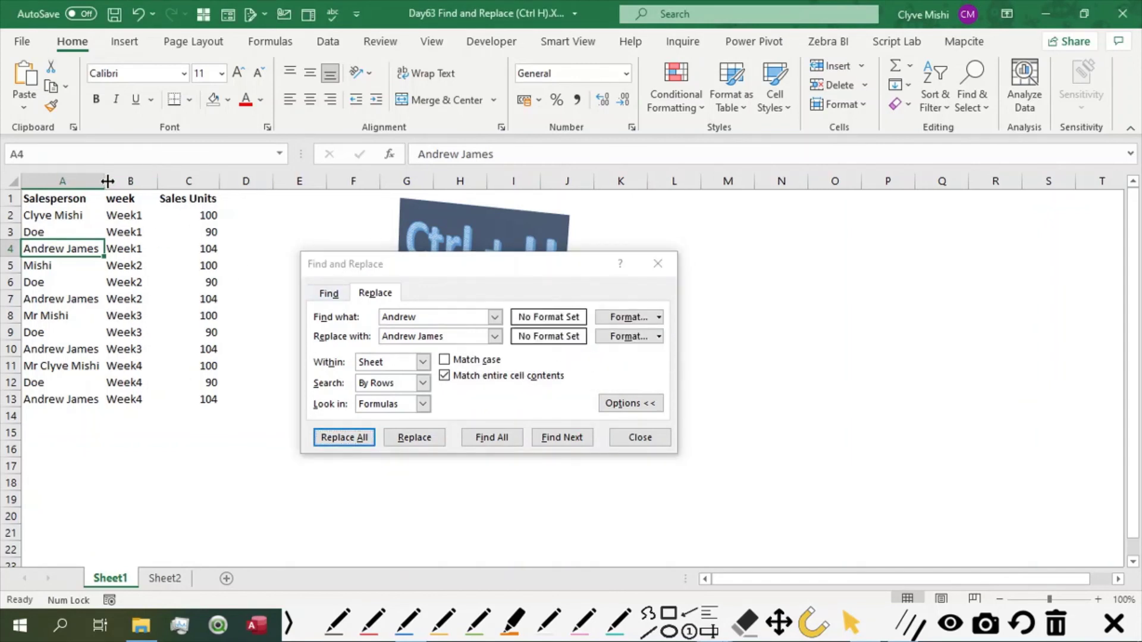
Compare the replaced name in A7 with the full name in A4 and the search text.
{"action": "left_click", "coordinate": [50, 300]}
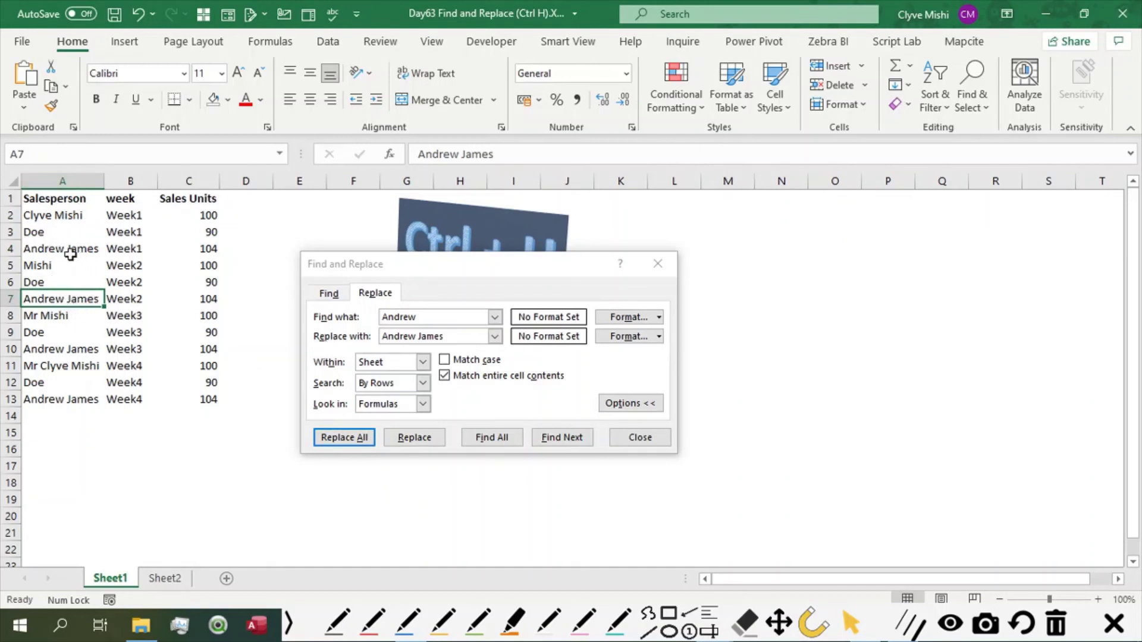
{"action": "key", "text": "ctrl+c"}
{"action": "left_click", "coordinate": [46, 250]}
{"action": "double_click", "coordinate": [46, 250]}
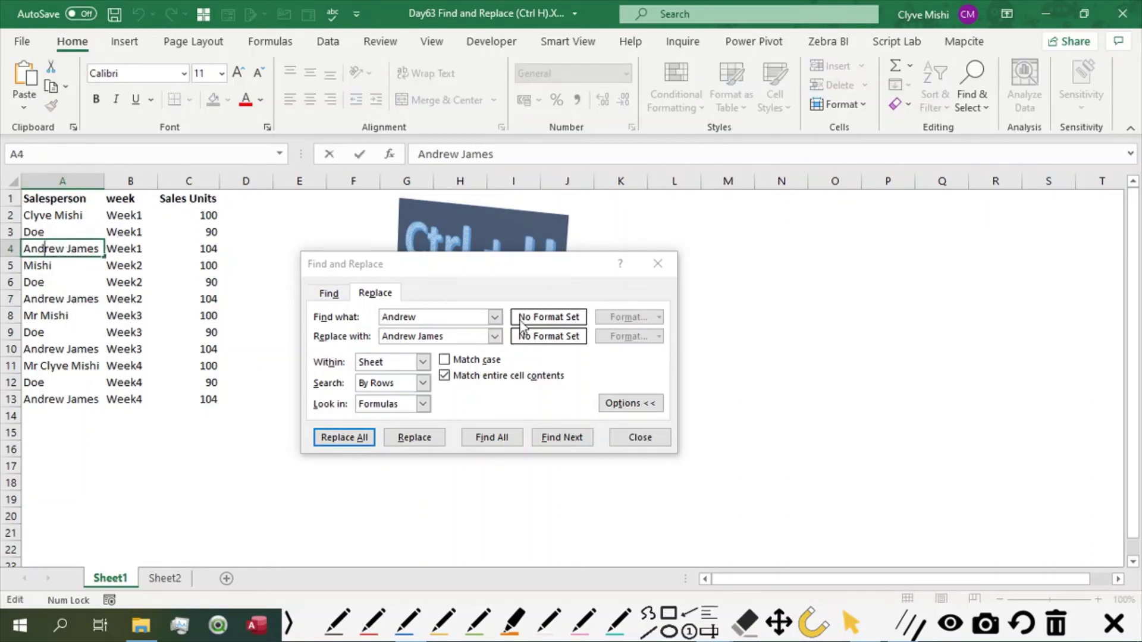
{"action": "left_click", "coordinate": [454, 316]}
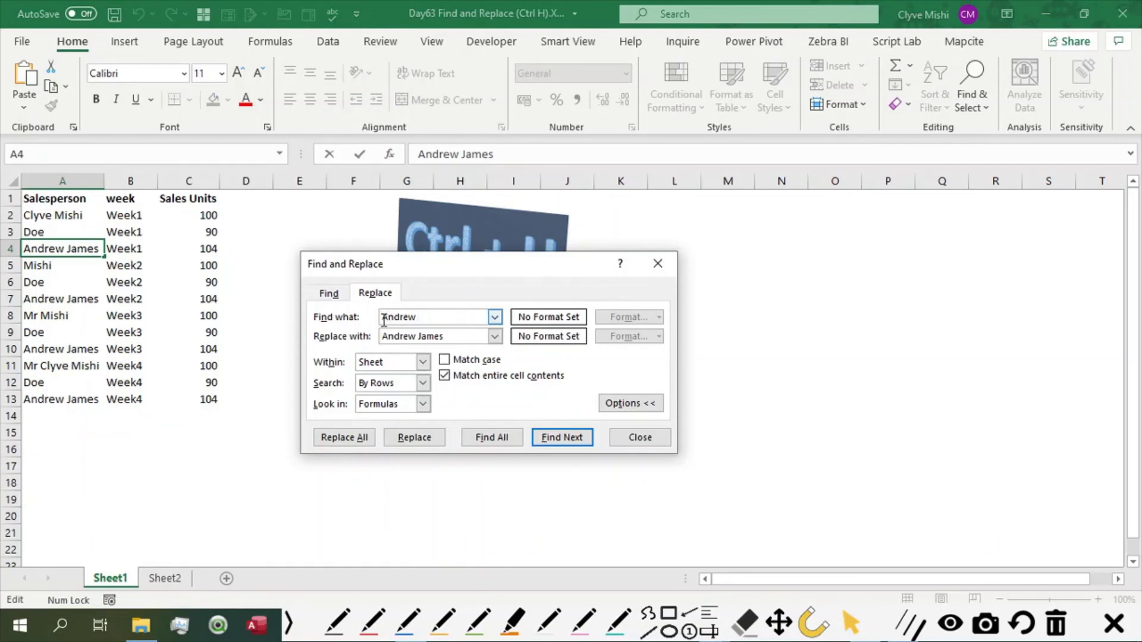